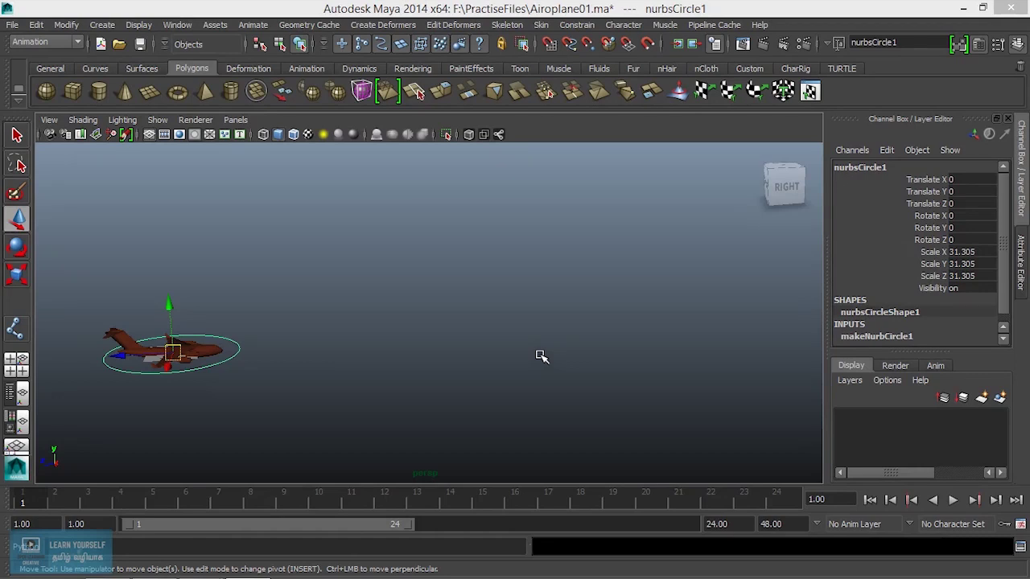
Step: Turn auto keyframing on and back off in the animation preferences
{"action": "left_click", "coordinate": [1020, 524]}
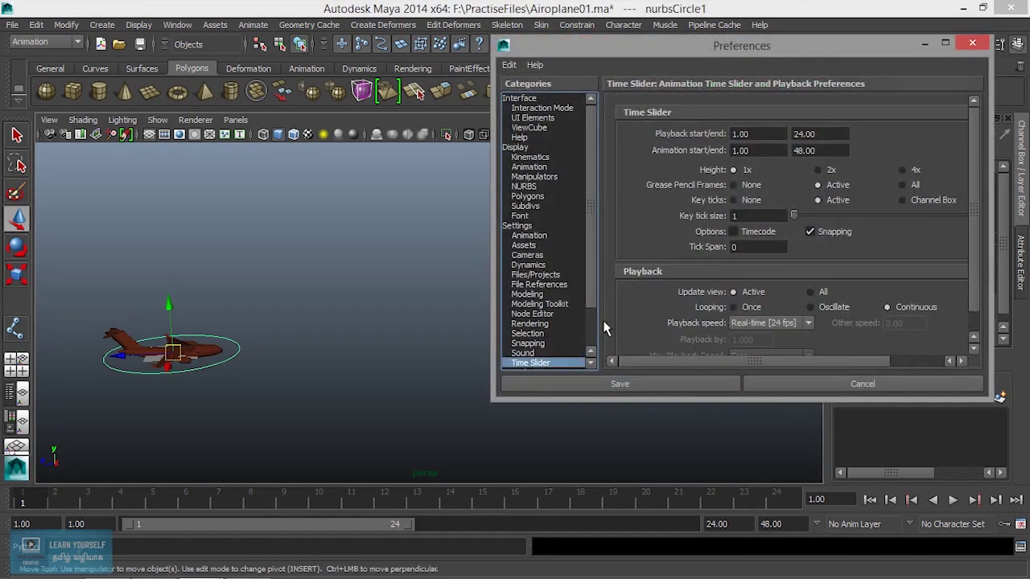
{"action": "left_click", "coordinate": [529, 236]}
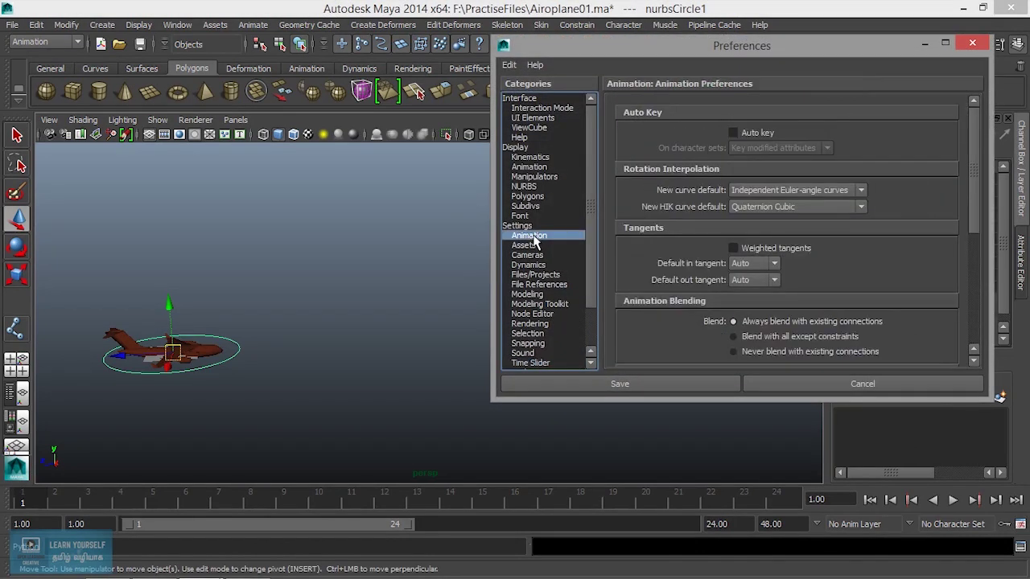
{"action": "left_click_drag", "start_coordinate": [811, 50], "coordinate": [688, 71]}
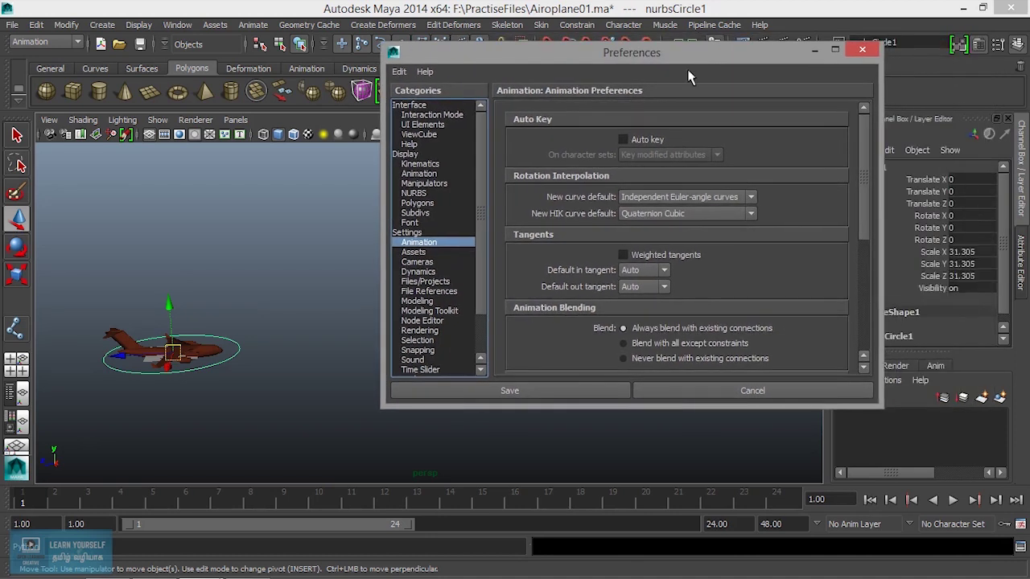
{"action": "left_click", "coordinate": [622, 140]}
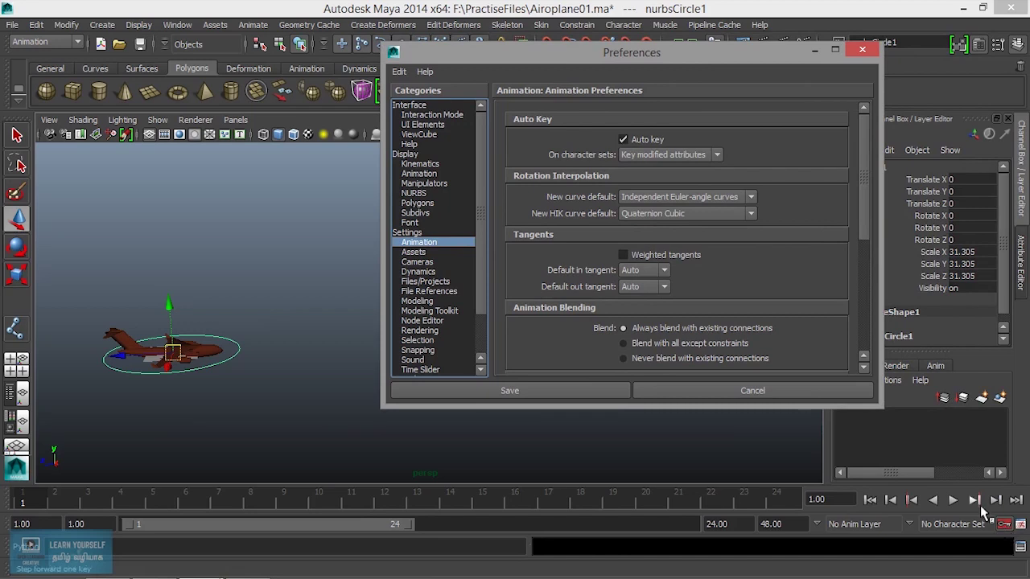
{"action": "left_click", "coordinate": [624, 140]}
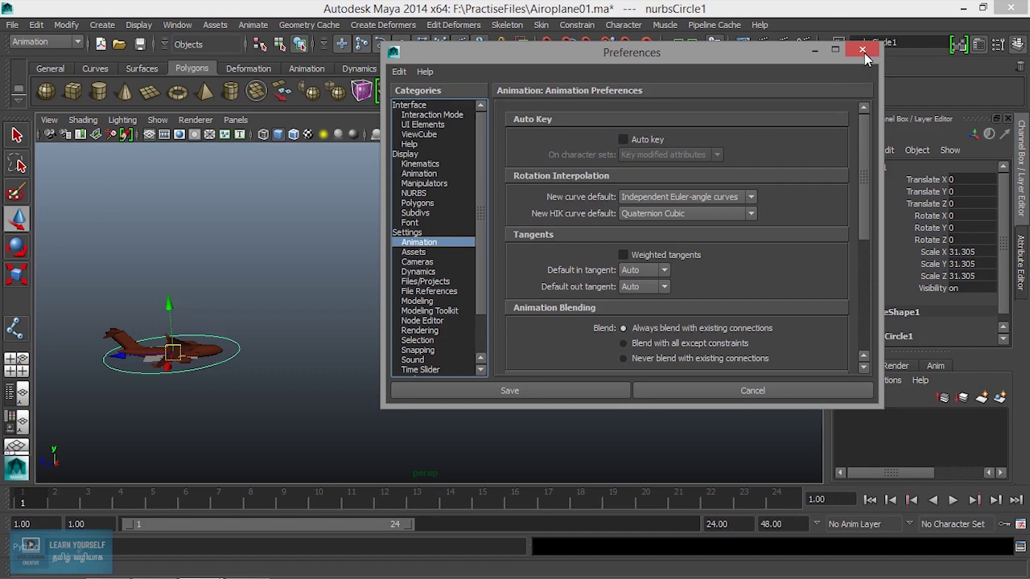
{"action": "left_click", "coordinate": [863, 52]}
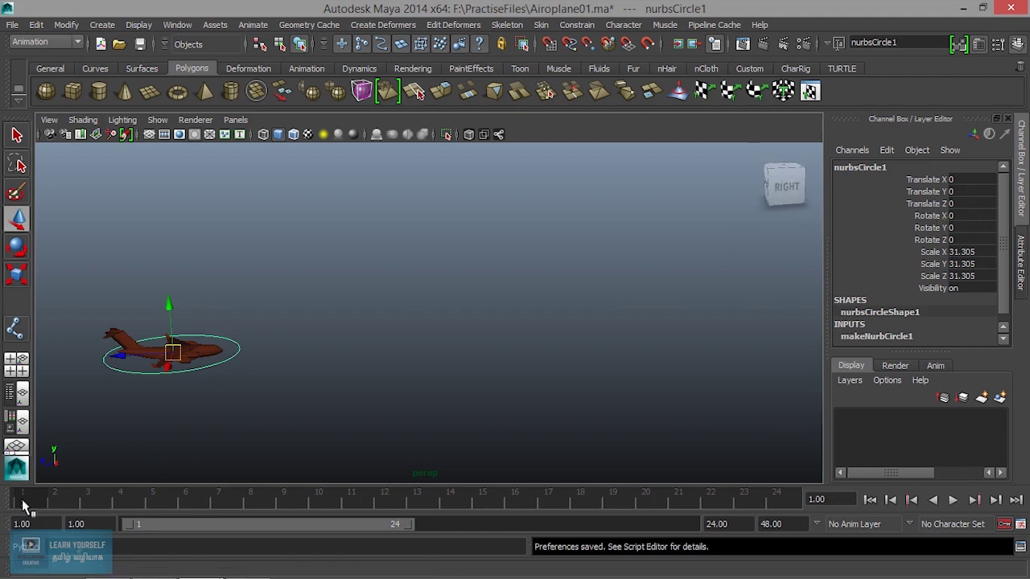
Step: Key nurbsCircle1's translation (Shift+W) and rotation (Shift+E) at frame 1
{"action": "key", "text": "shift+w"}
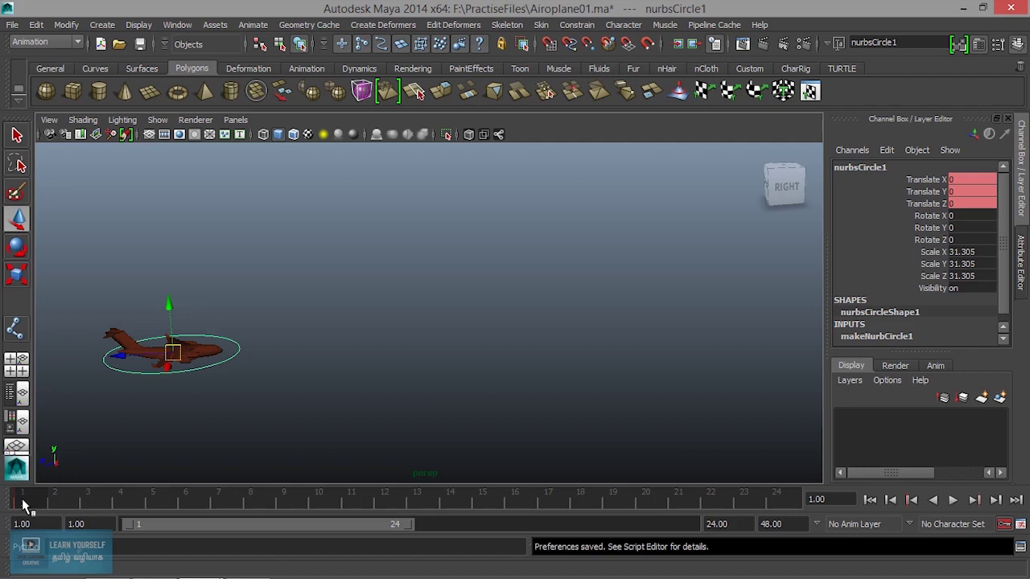
{"action": "key", "text": "shift+e"}
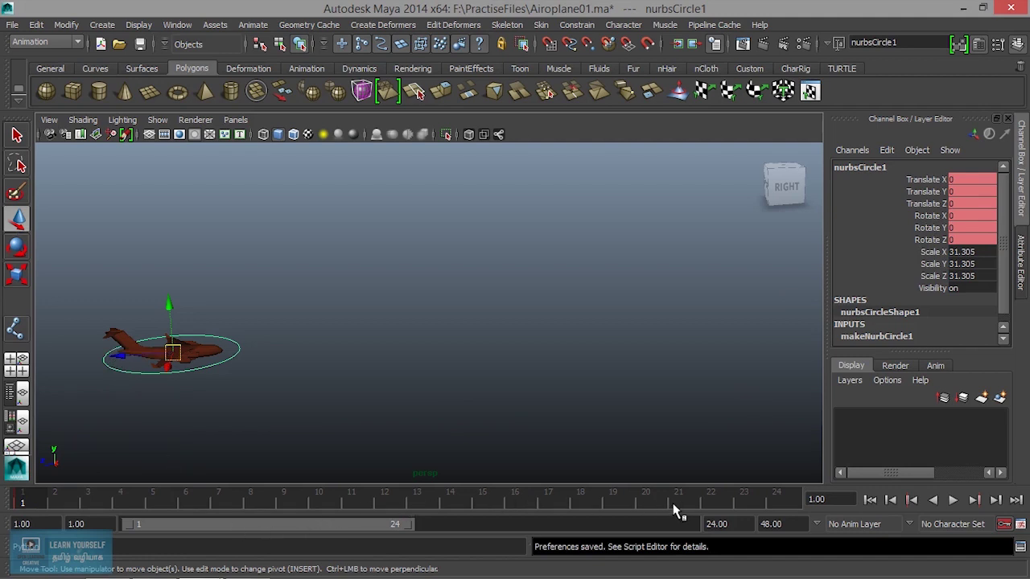
{"action": "left_click", "coordinate": [776, 507]}
Step: Move the plane forward to Translate Z -219.774 at frame 24 and play the flight from frame 1
{"action": "left_click_drag", "start_coordinate": [116, 357], "coordinate": [554, 363]}
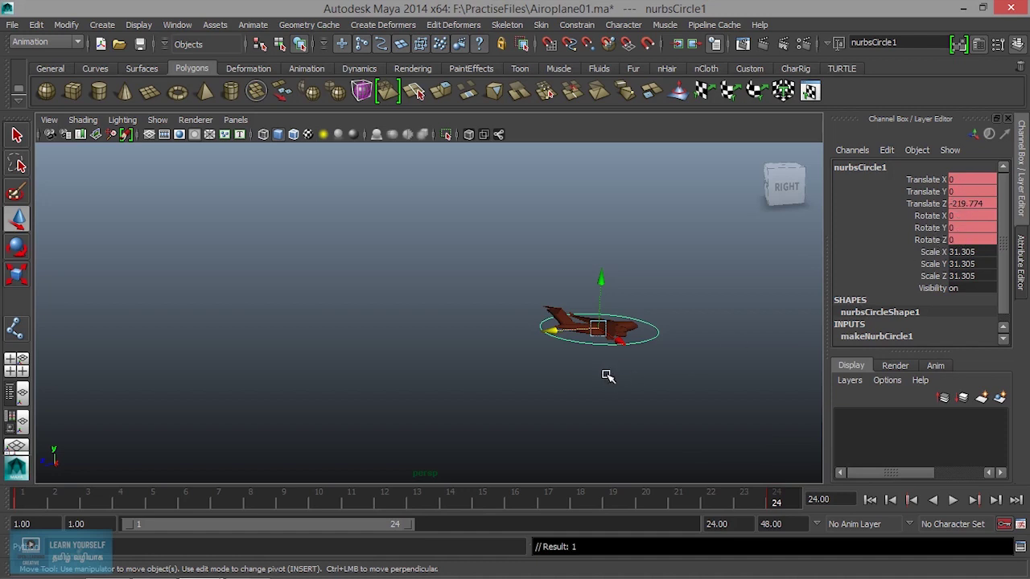
{"action": "left_click", "coordinate": [869, 499]}
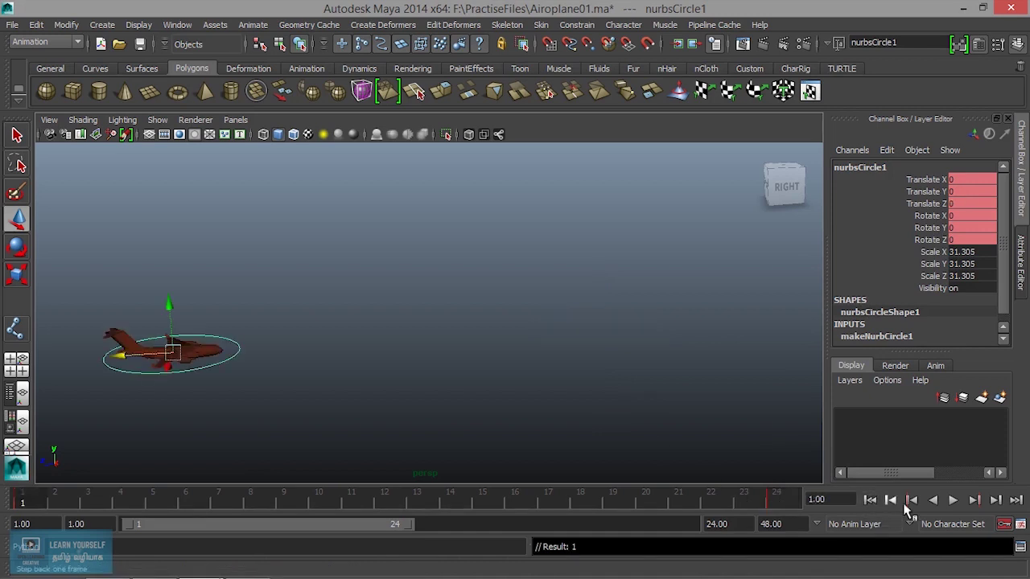
{"action": "left_click", "coordinate": [954, 500]}
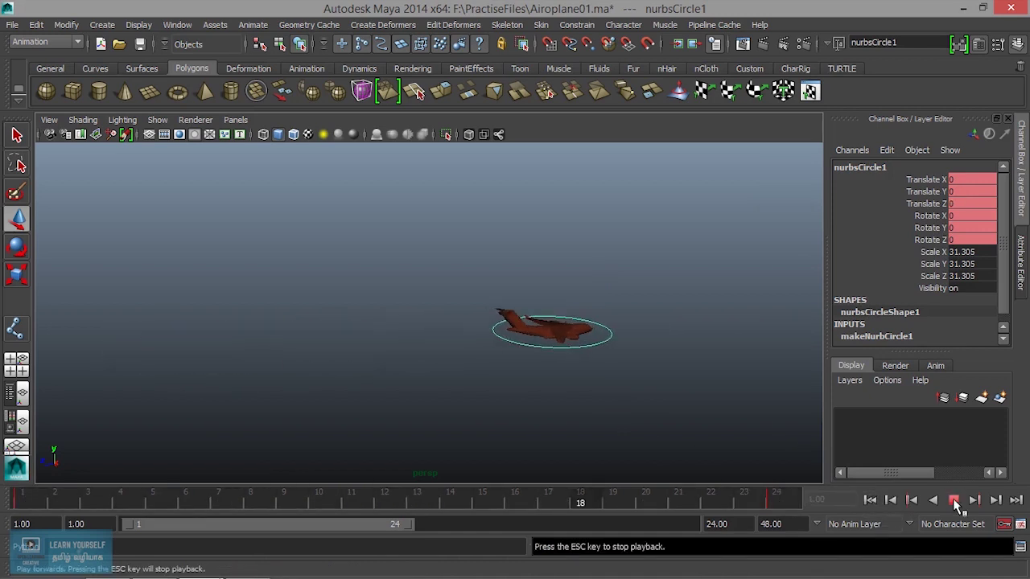
{"action": "left_click", "coordinate": [955, 502]}
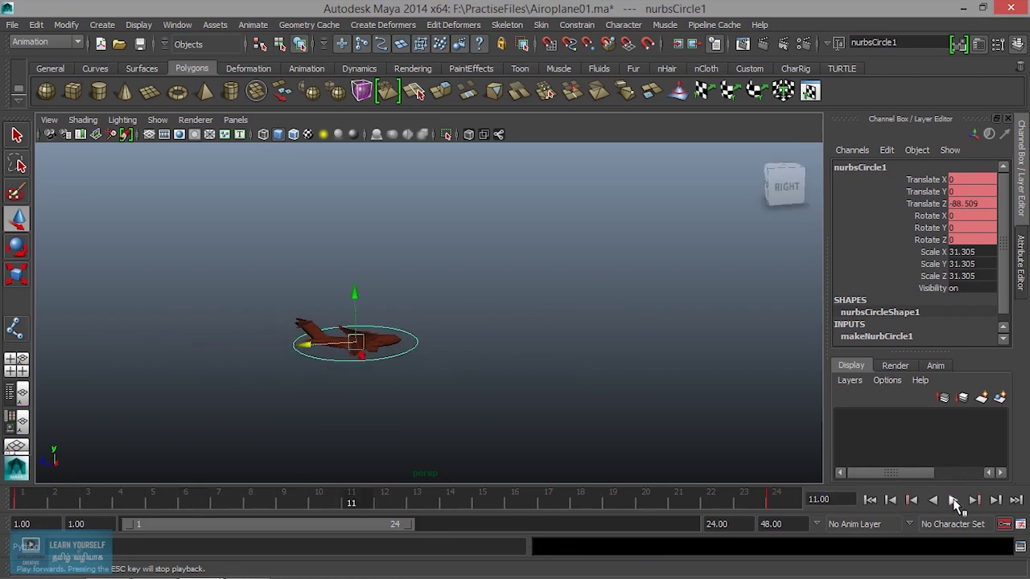
{"action": "left_click", "coordinate": [1020, 524]}
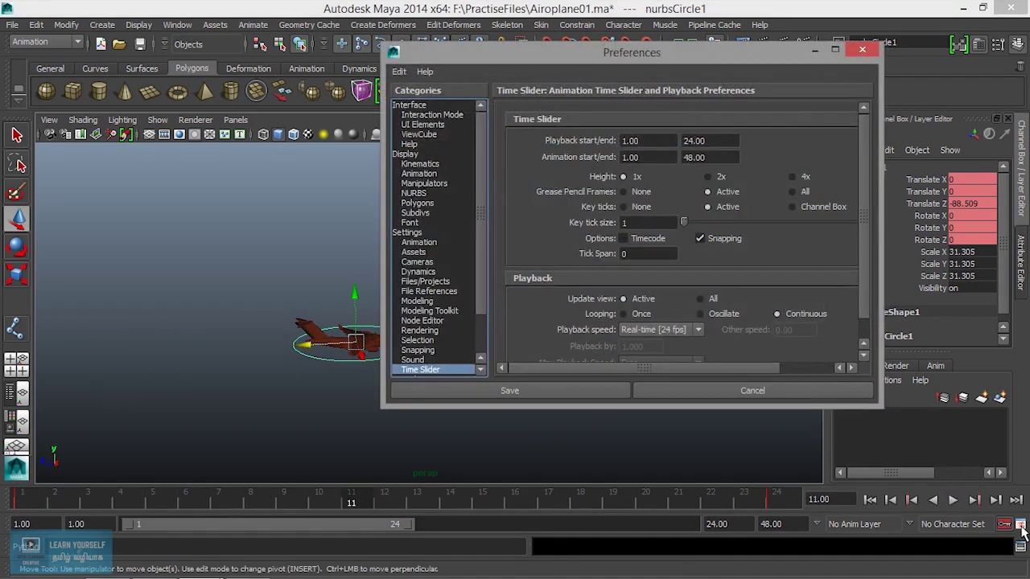
Step: Set playback speed to Play every frame, save, and play the animation
{"action": "left_click", "coordinate": [656, 330]}
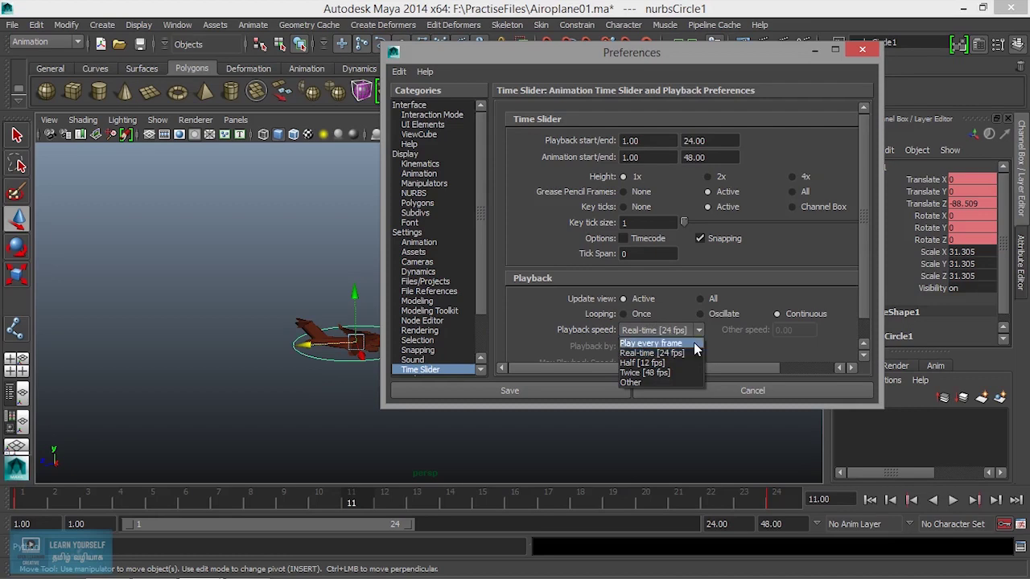
{"action": "left_click", "coordinate": [693, 343]}
{"action": "left_click", "coordinate": [583, 393]}
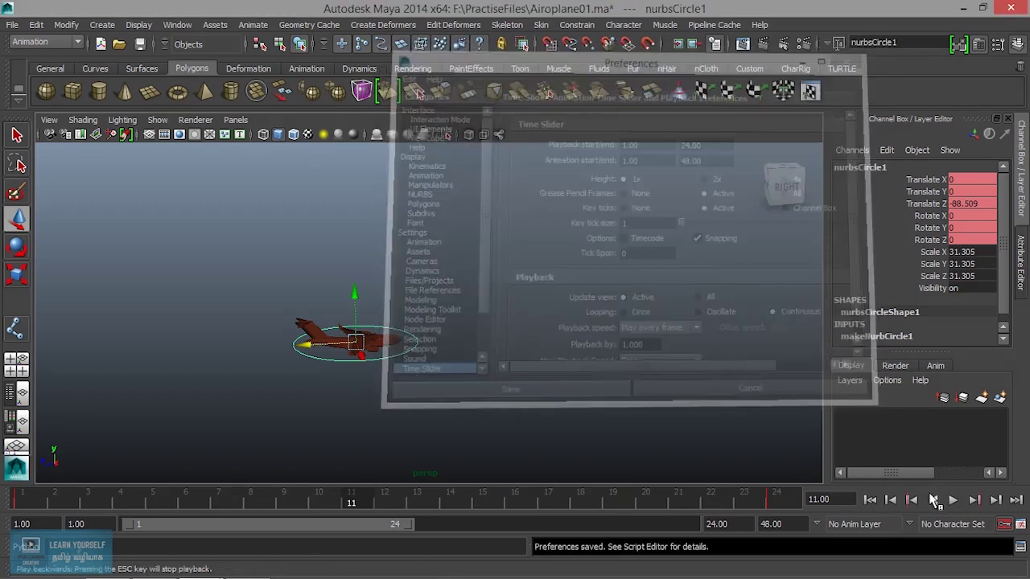
{"action": "left_click", "coordinate": [952, 500]}
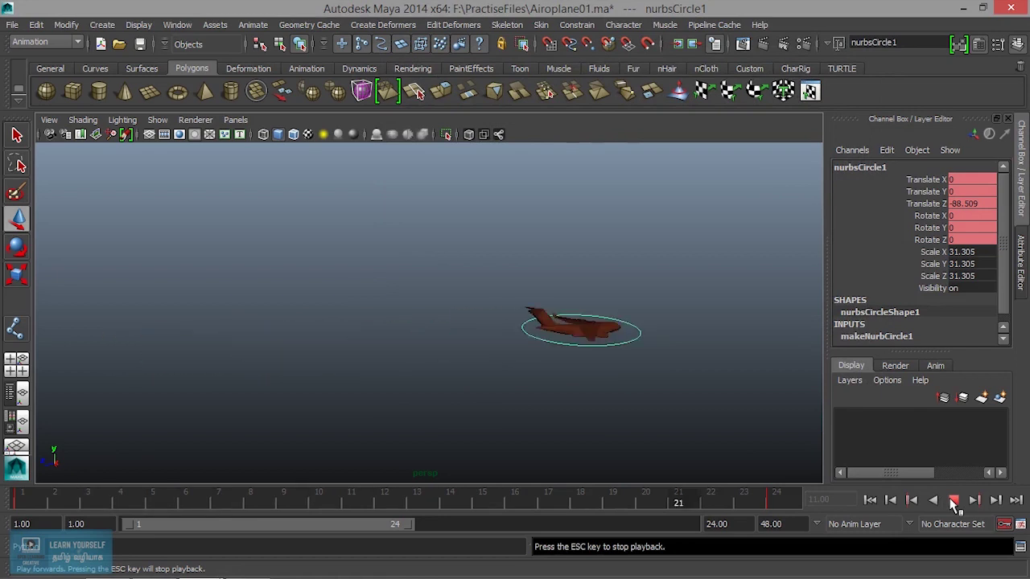
{"action": "left_click", "coordinate": [952, 499]}
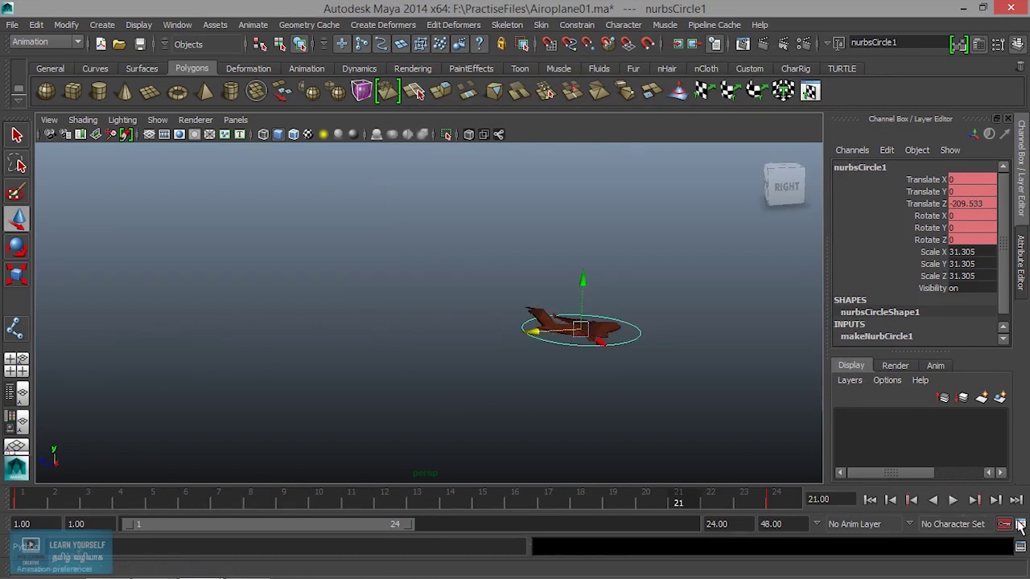
Step: Reset playback speed to Real-time [24 fps], save, and play from the start frame
{"action": "left_click", "coordinate": [1020, 525]}
{"action": "left_click", "coordinate": [680, 329]}
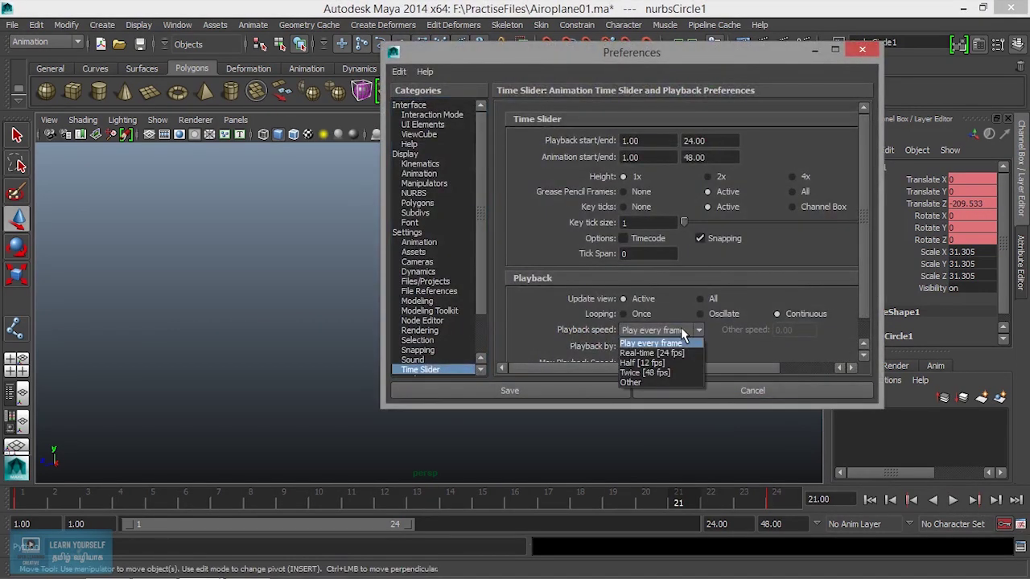
{"action": "left_click", "coordinate": [678, 353]}
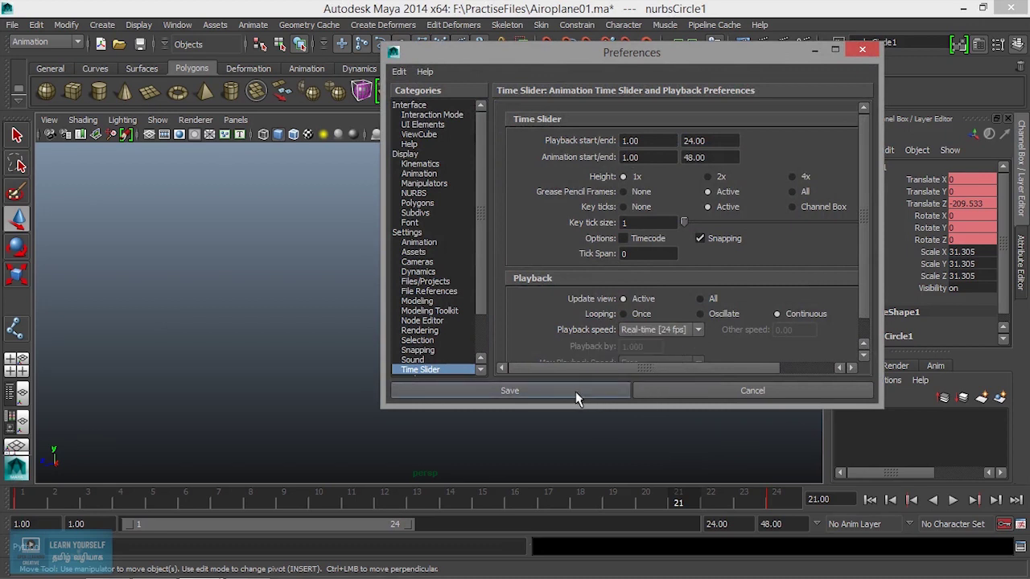
{"action": "left_click", "coordinate": [575, 391]}
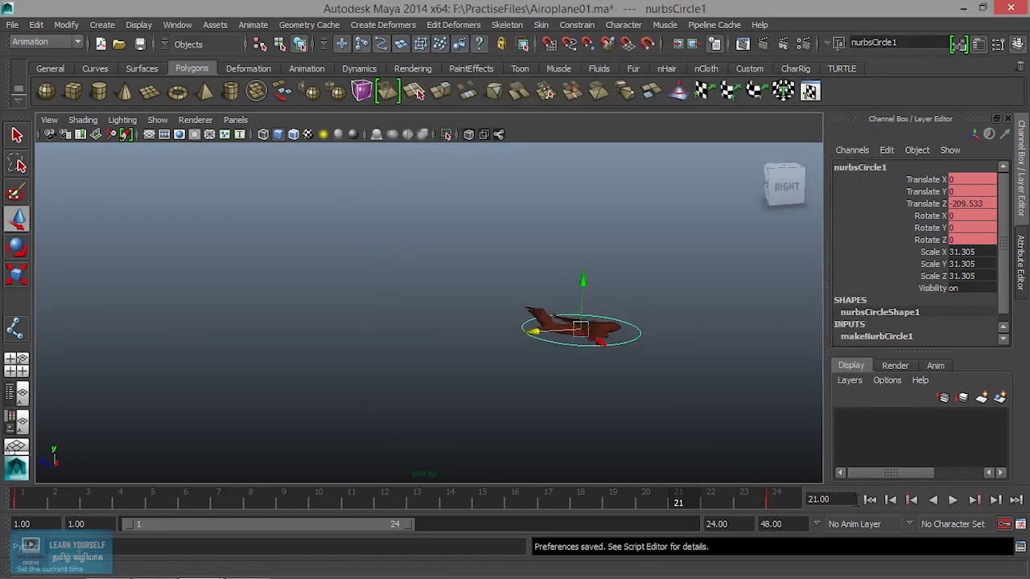
{"action": "left_click", "coordinate": [870, 499]}
{"action": "left_click", "coordinate": [952, 500]}
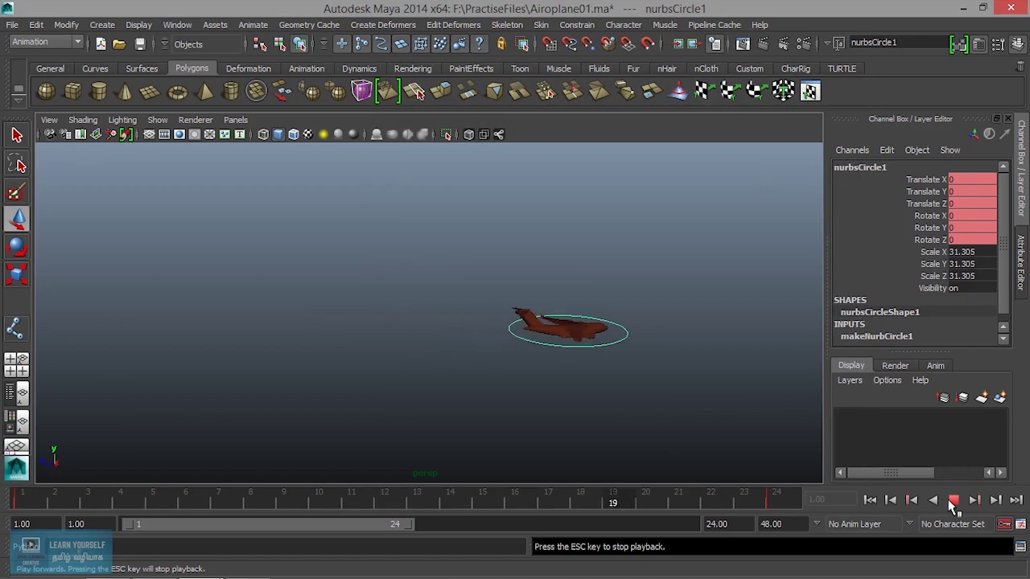
Step: Rewind to frame 1, try a nose-up X tilt and undo it, then play to frame 5
{"action": "left_click", "coordinate": [952, 499]}
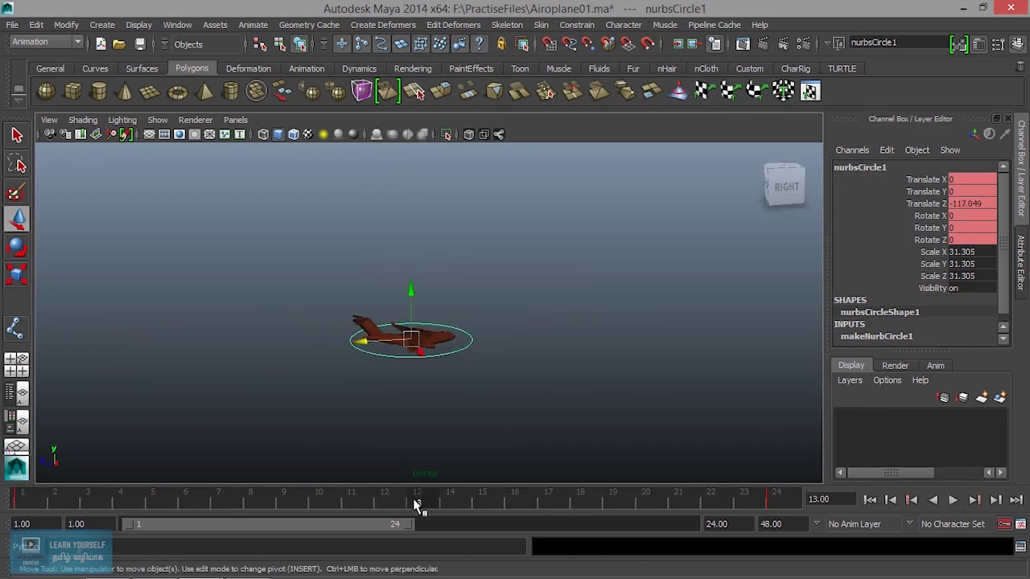
{"action": "left_click_drag", "start_coordinate": [416, 504], "coordinate": [36, 510]}
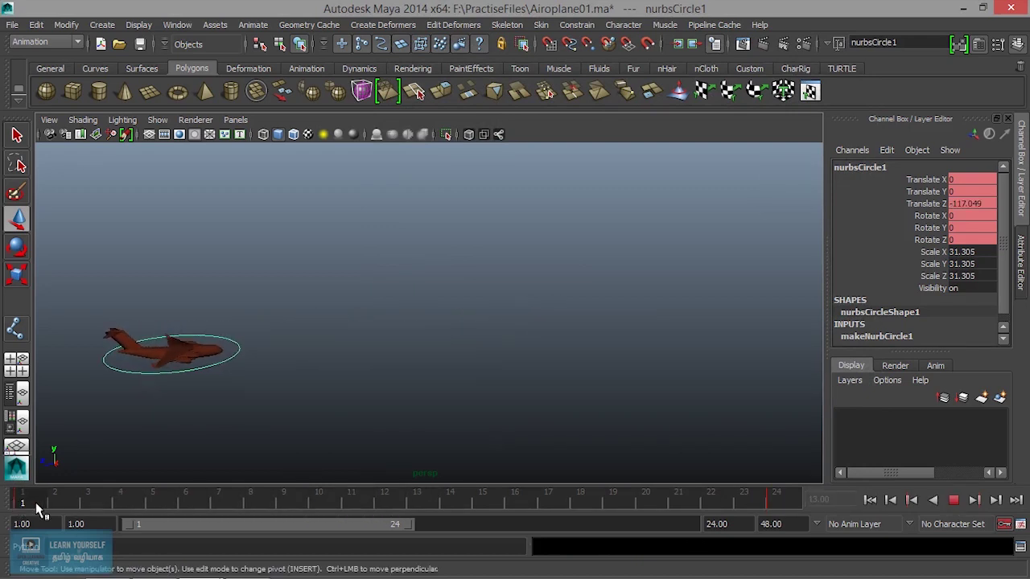
{"action": "left_click_drag", "start_coordinate": [12, 512], "coordinate": [32, 515]}
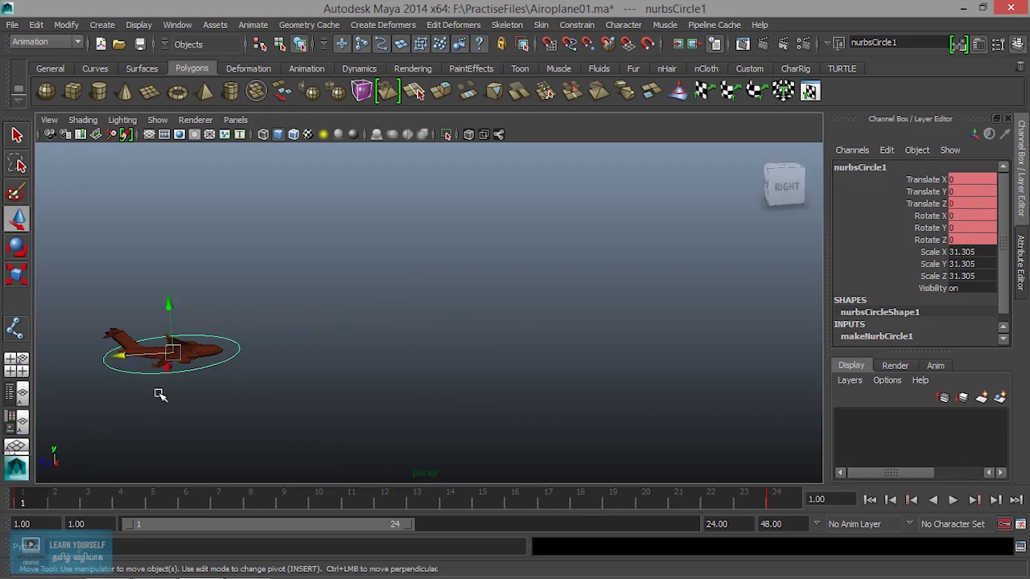
{"action": "left_click", "coordinate": [17, 249]}
{"action": "left_click_drag", "start_coordinate": [150, 294], "coordinate": [127, 295]}
{"action": "key", "text": "ctrl+z"}
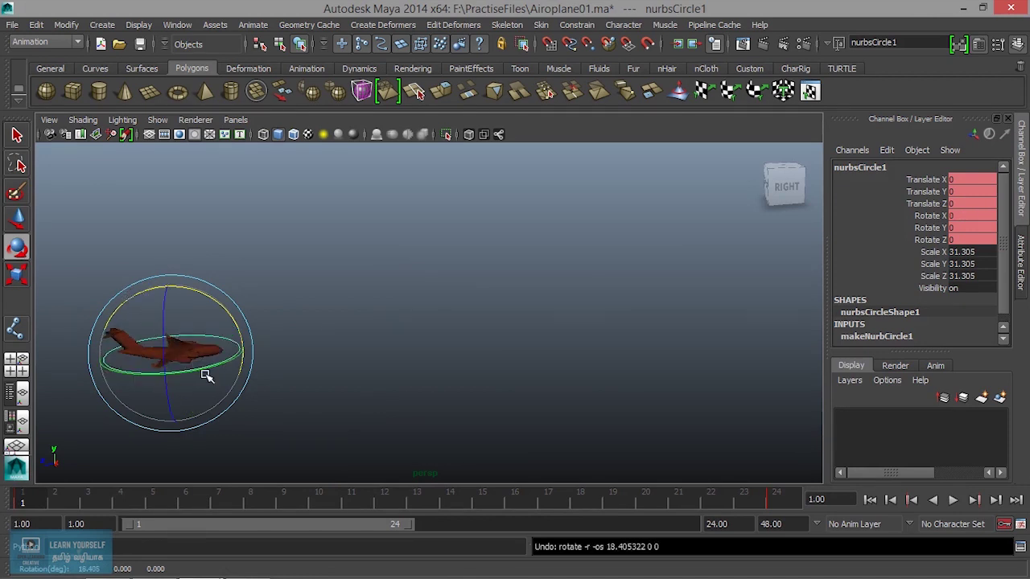
{"action": "key", "text": "alt+v"}
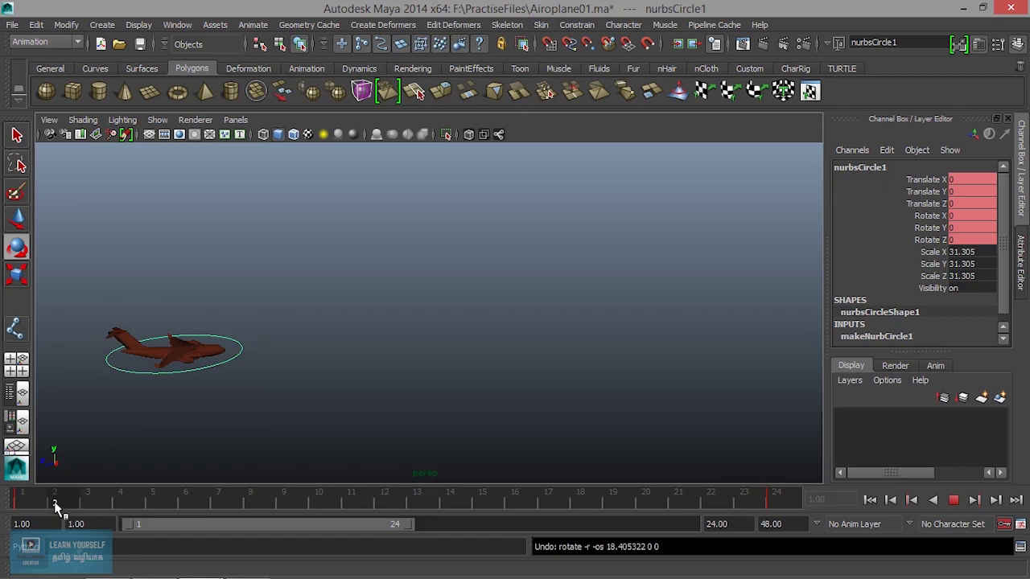
{"action": "left_click", "coordinate": [155, 504]}
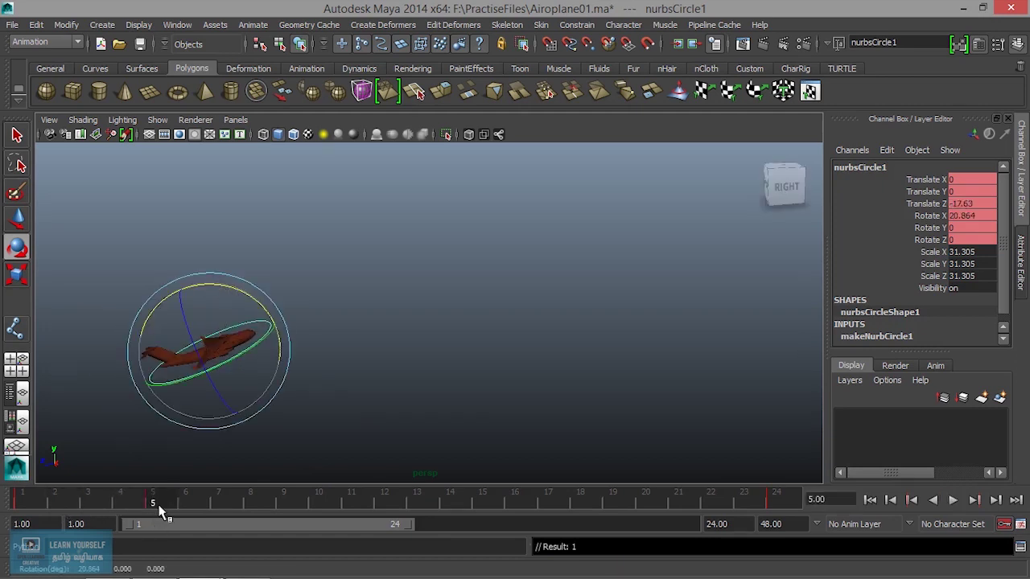
Step: Raise the airplane along Y at frame 5 and play the flight back from frame 1
{"action": "key", "text": "w"}
{"action": "mouse_move", "coordinate": [206, 300]}
{"action": "left_mouse_down"}
{"action": "mouse_move", "coordinate": [204, 265]}
{"action": "mouse_move", "coordinate": [204, 278]}
{"action": "left_mouse_up"}
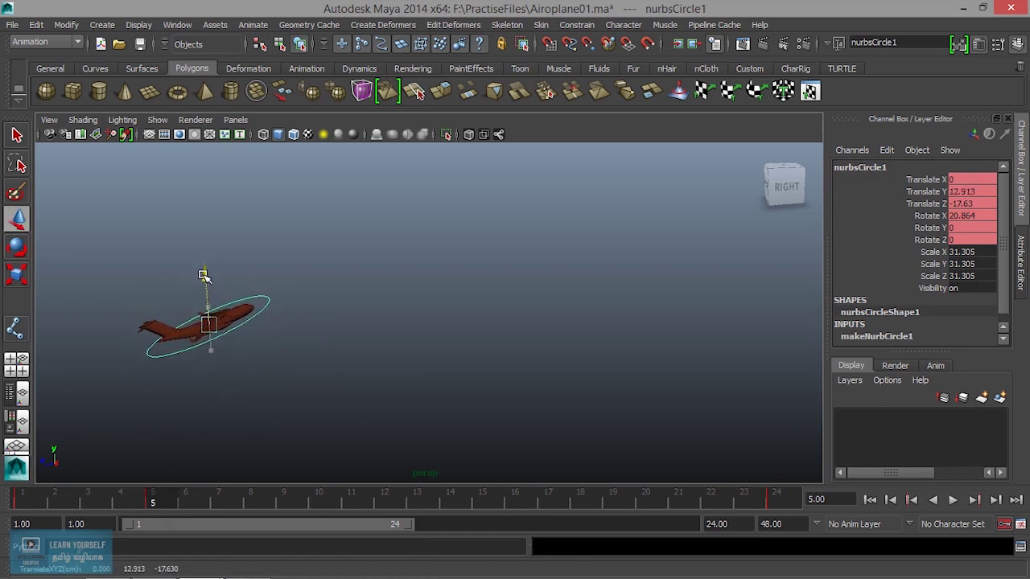
{"action": "left_click_drag", "start_coordinate": [158, 505], "coordinate": [16, 502]}
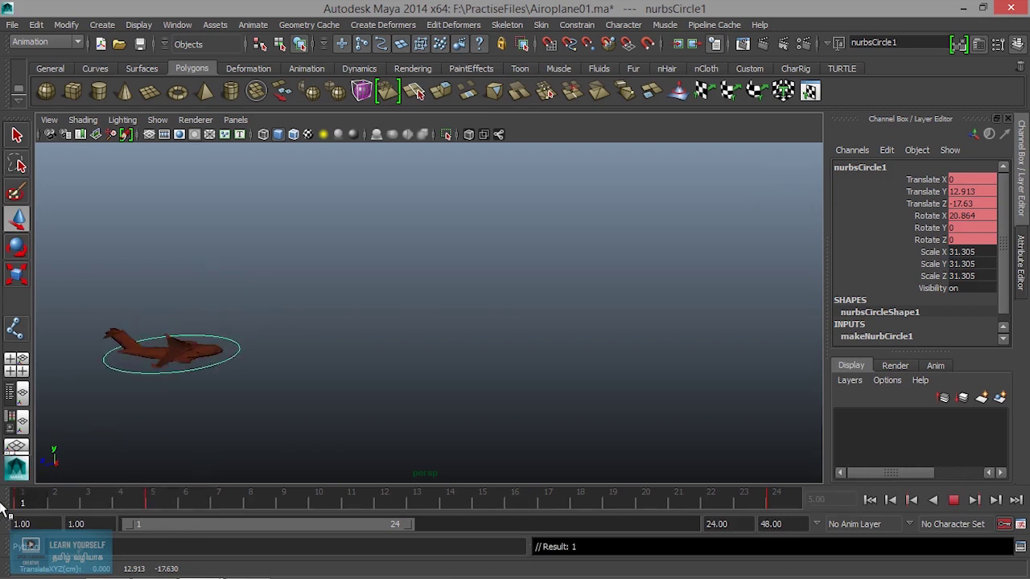
{"action": "left_click", "coordinate": [952, 500]}
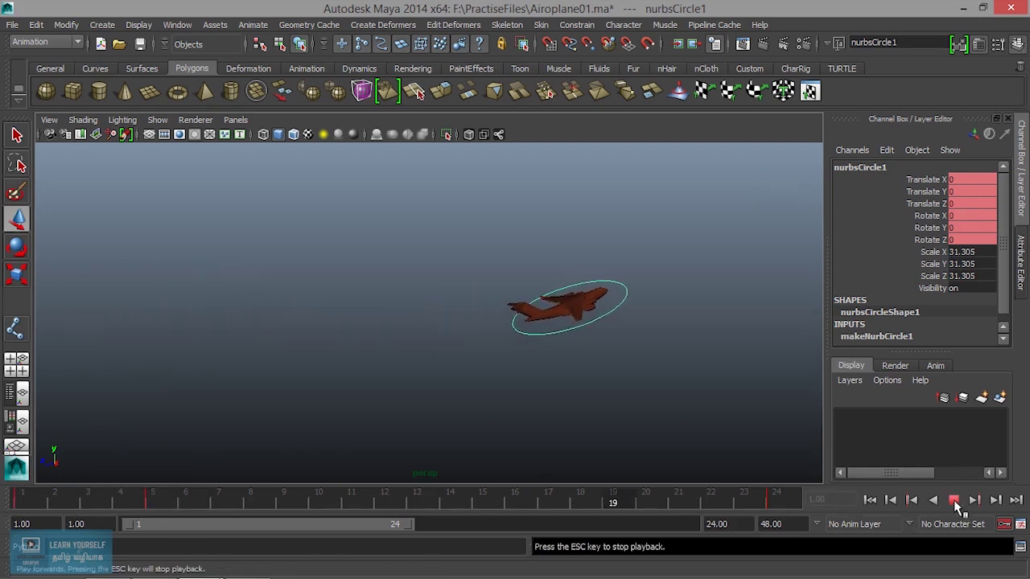
{"action": "left_click", "coordinate": [954, 501]}
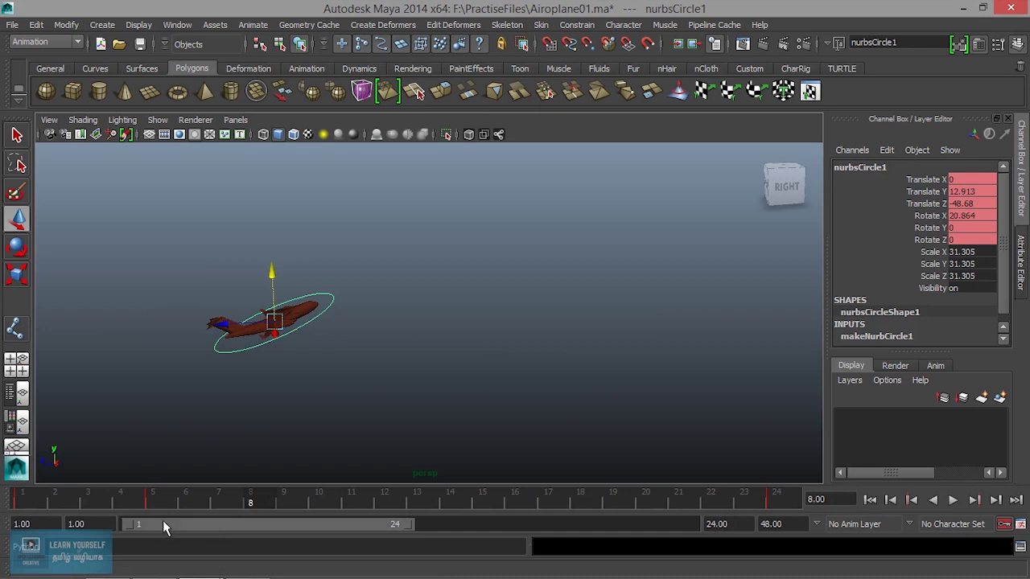
{"action": "key", "text": "alt+v"}
Step: Copy the frame-1 key and paste it at frame 24 on the time slider
{"action": "mouse_move", "coordinate": [781, 504]}
{"action": "left_mouse_down"}
{"action": "mouse_move", "coordinate": [2, 530]}
{"action": "mouse_move", "coordinate": [526, 487]}
{"action": "mouse_move", "coordinate": [762, 489]}
{"action": "mouse_move", "coordinate": [7, 500]}
{"action": "left_mouse_up"}
{"action": "right_click", "coordinate": [24, 505]}
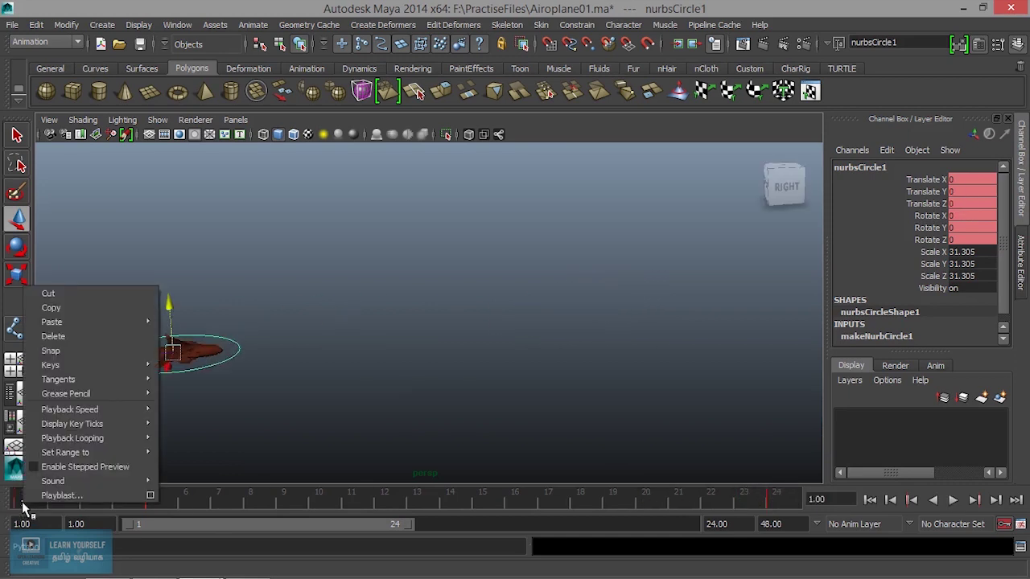
{"action": "left_click", "coordinate": [59, 309]}
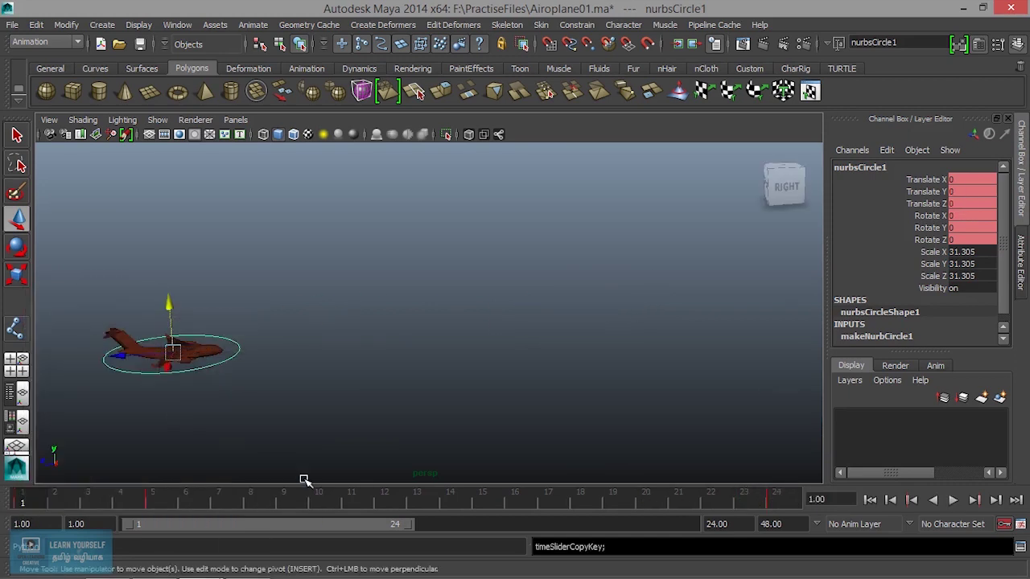
{"action": "left_click", "coordinate": [775, 504]}
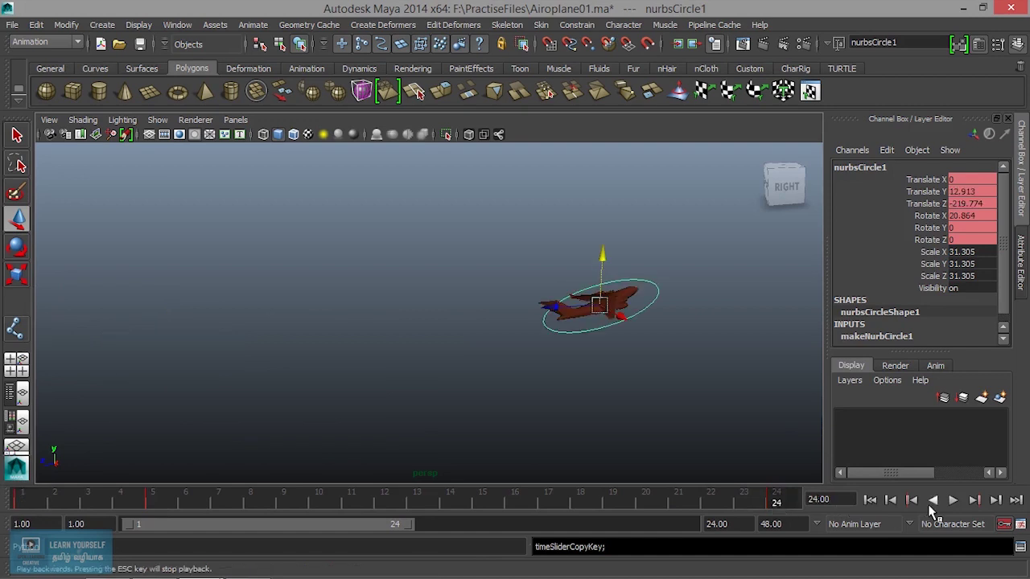
{"action": "left_click", "coordinate": [975, 500]}
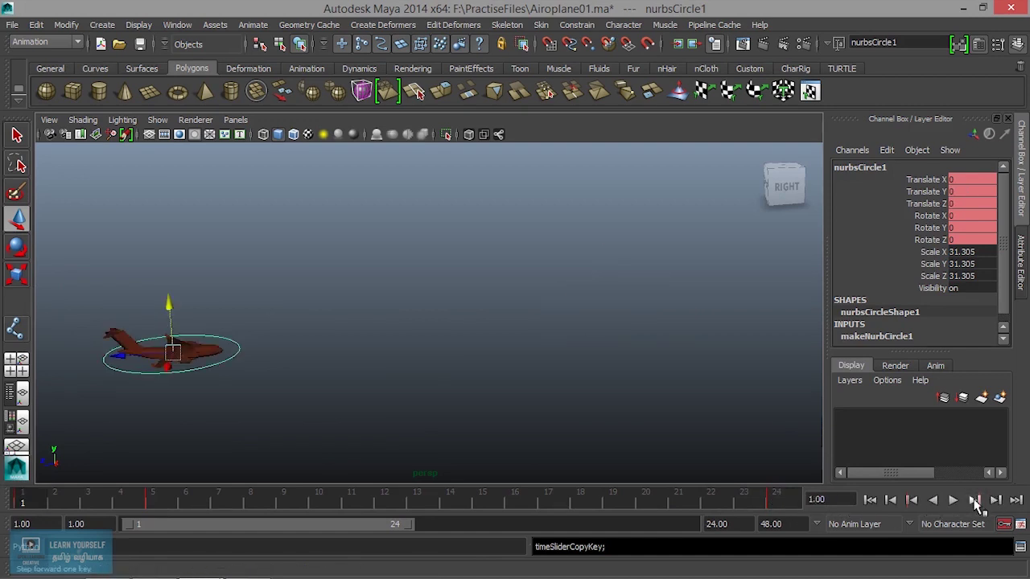
{"action": "left_click", "coordinate": [971, 500]}
{"action": "left_click", "coordinate": [974, 502]}
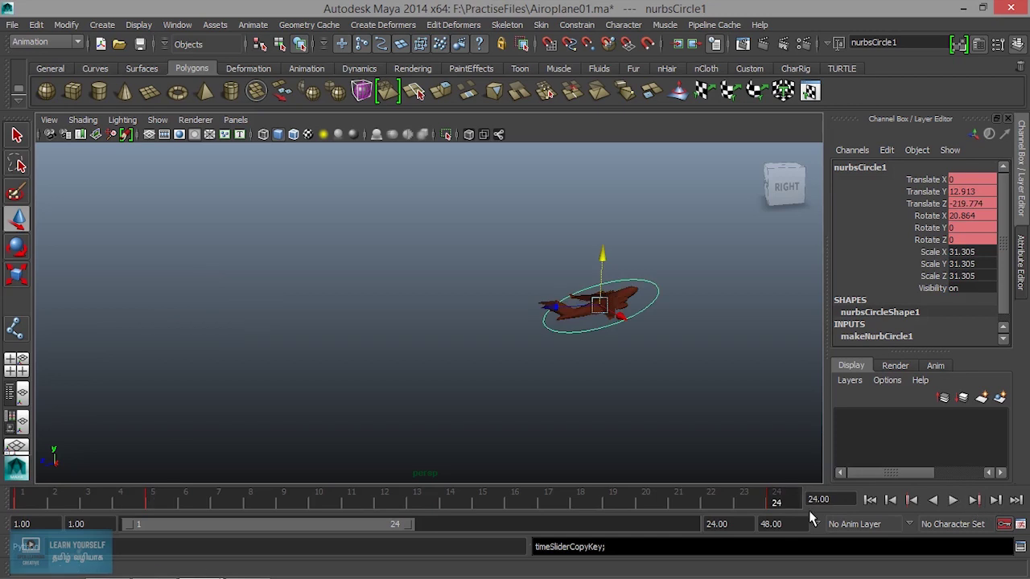
{"action": "right_click", "coordinate": [778, 504]}
{"action": "mouse_move", "coordinate": [803, 319]}
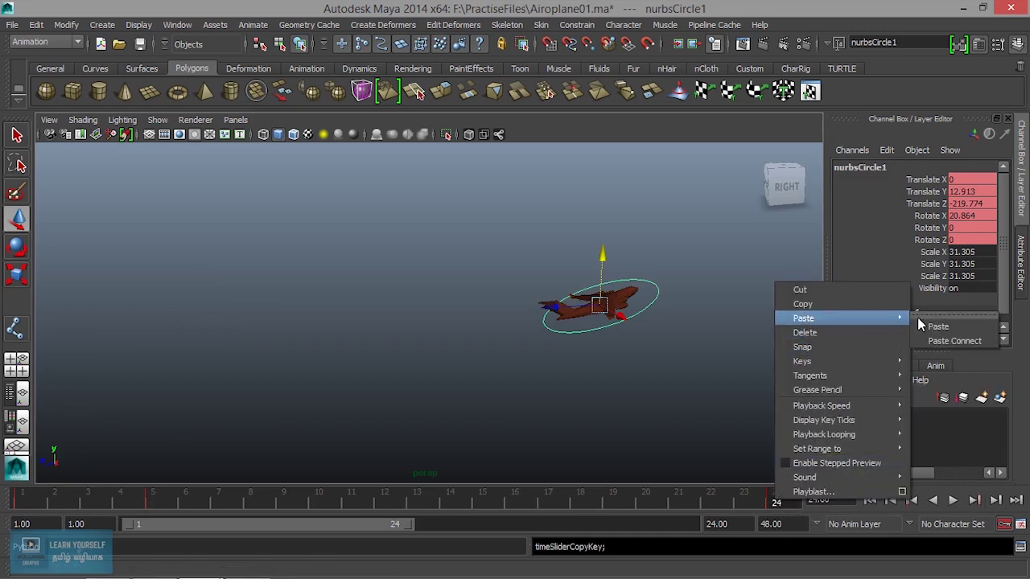
{"action": "left_click", "coordinate": [935, 333]}
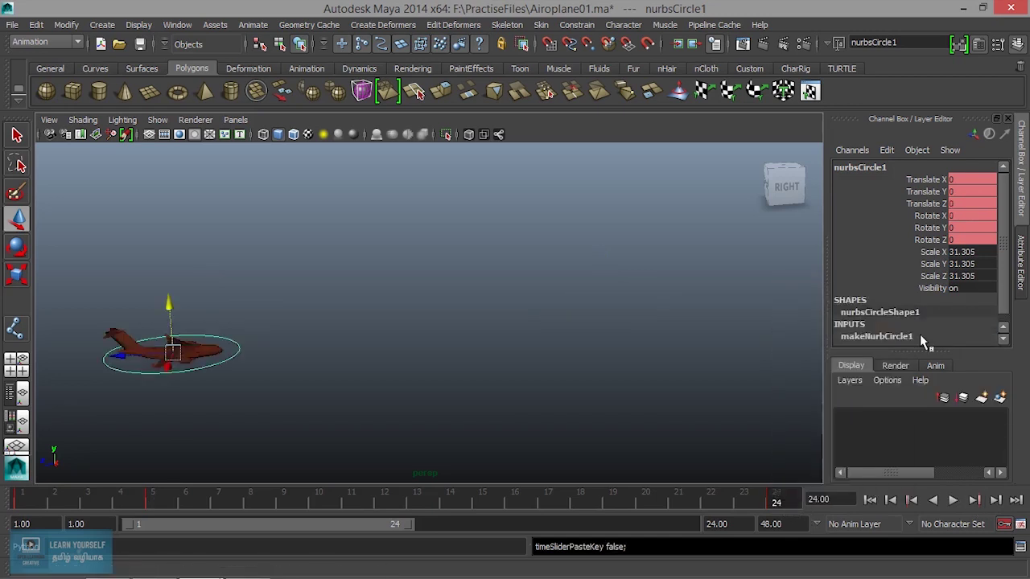
Step: Play back, then push the airplane forward to Translate Z -262.891 at frame 24
{"action": "left_click", "coordinate": [952, 499]}
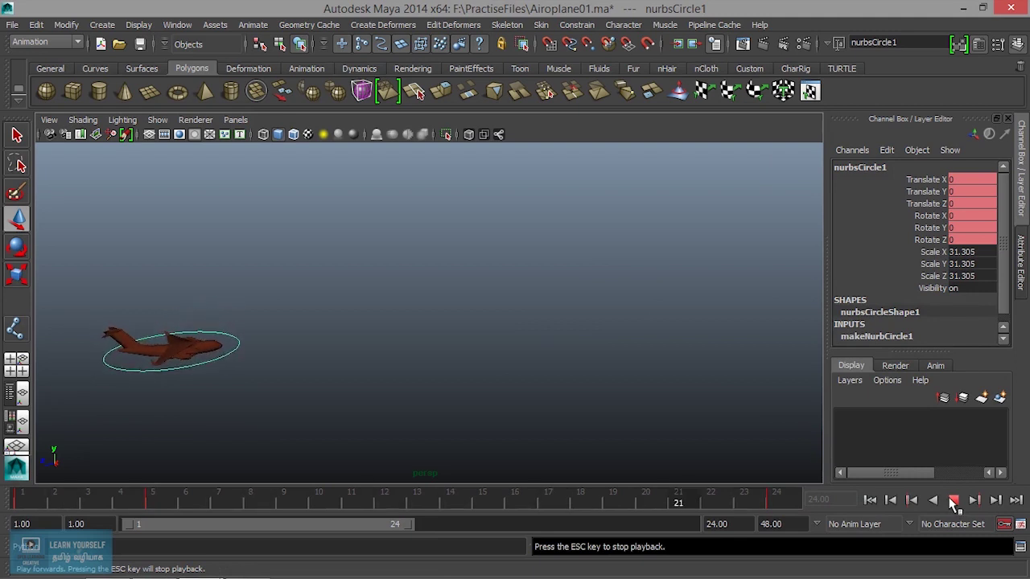
{"action": "left_click", "coordinate": [952, 499]}
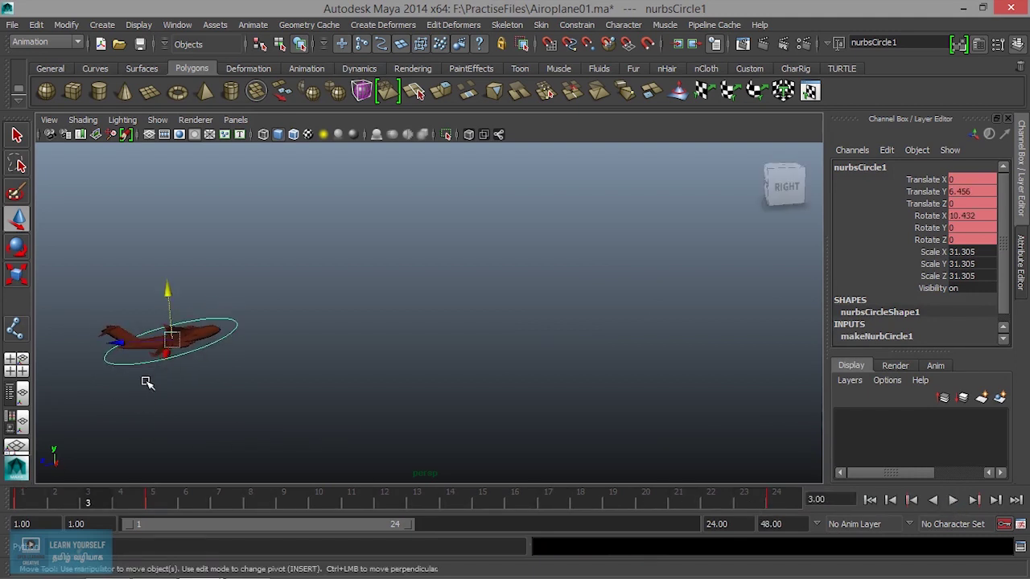
{"action": "left_click", "coordinate": [975, 500]}
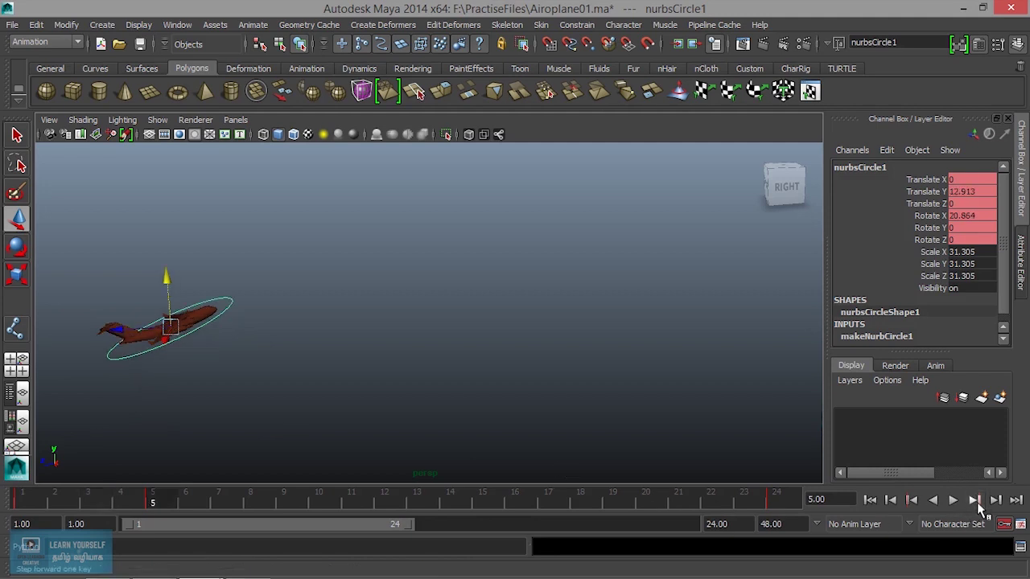
{"action": "left_click", "coordinate": [975, 500]}
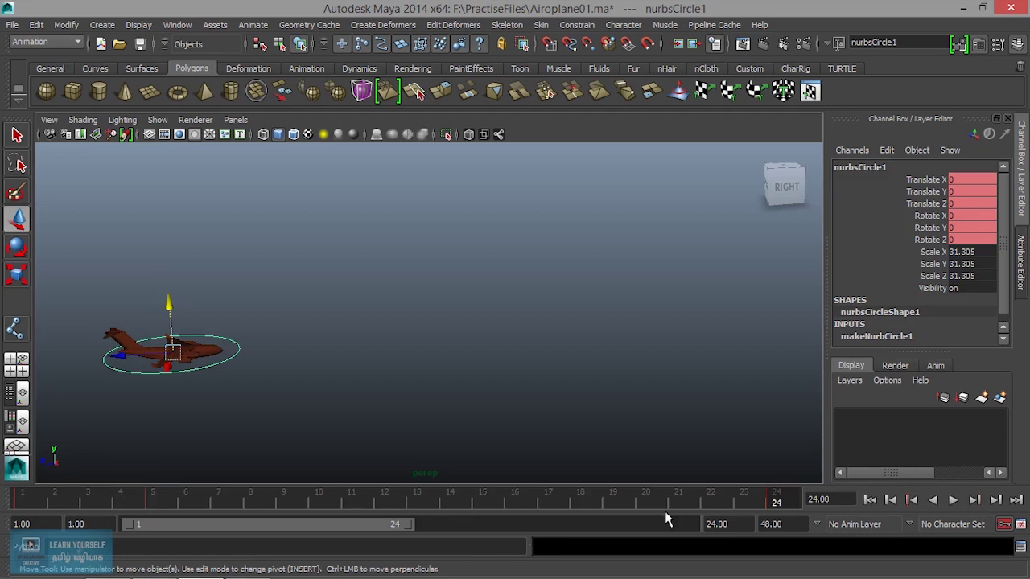
{"action": "left_click_drag", "start_coordinate": [119, 360], "coordinate": [635, 388]}
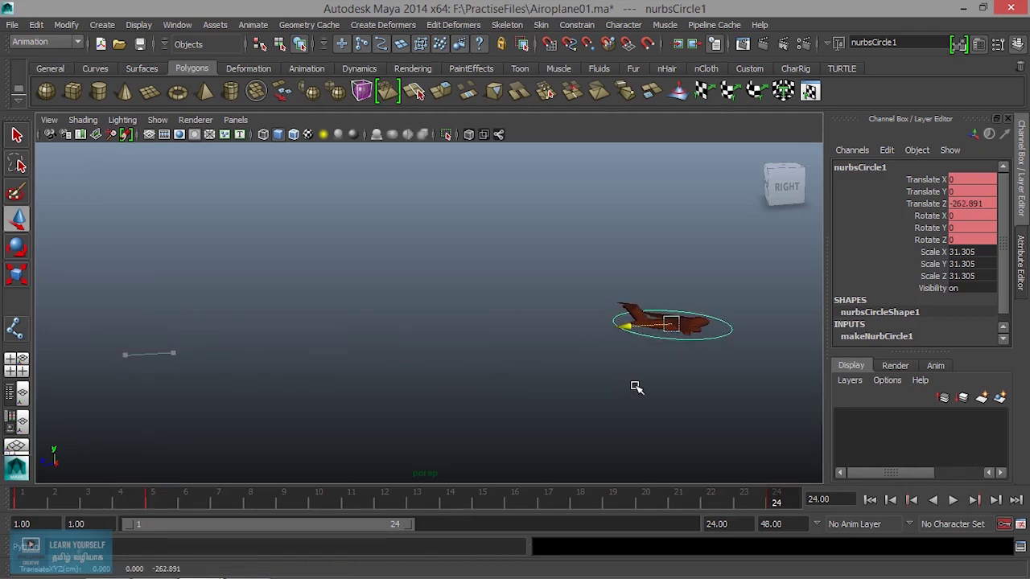
Step: Play back the flight, then lift the airplane at frame 12 to Translate Y 42.439
{"action": "mouse_move", "coordinate": [660, 335]}
{"action": "left_mouse_down", "text": "alt"}
{"action": "mouse_move", "coordinate": [581, 347]}
{"action": "mouse_move", "coordinate": [580, 333]}
{"action": "left_mouse_up", "text": "alt"}
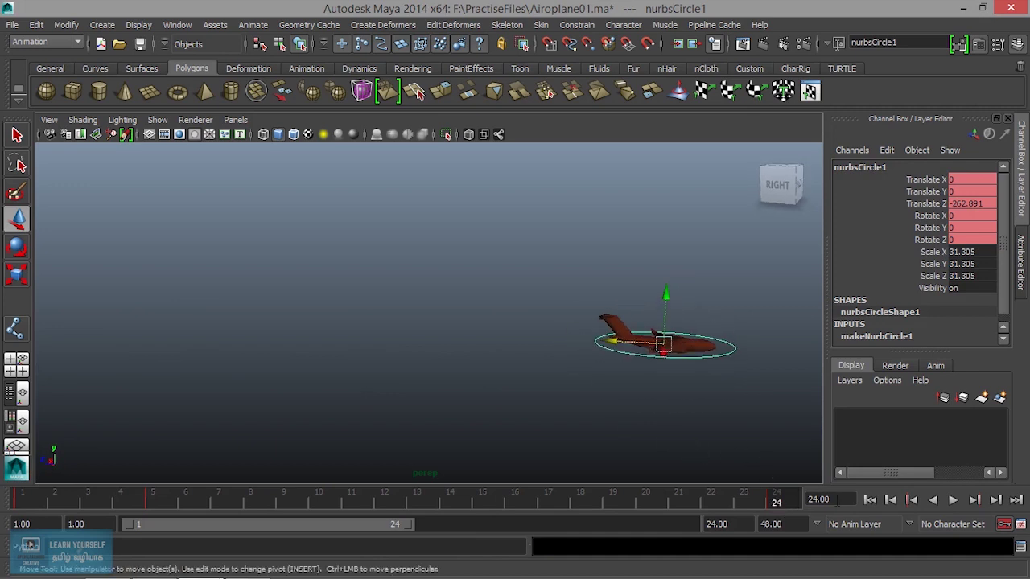
{"action": "left_click", "coordinate": [955, 500]}
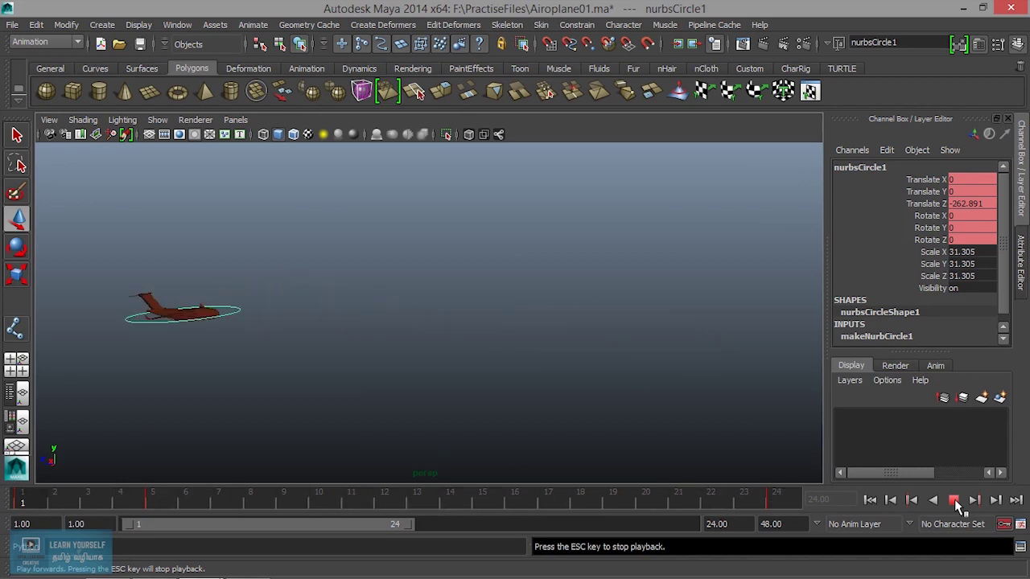
{"action": "left_click", "coordinate": [954, 500]}
{"action": "left_click_drag", "start_coordinate": [175, 496], "coordinate": [407, 504]}
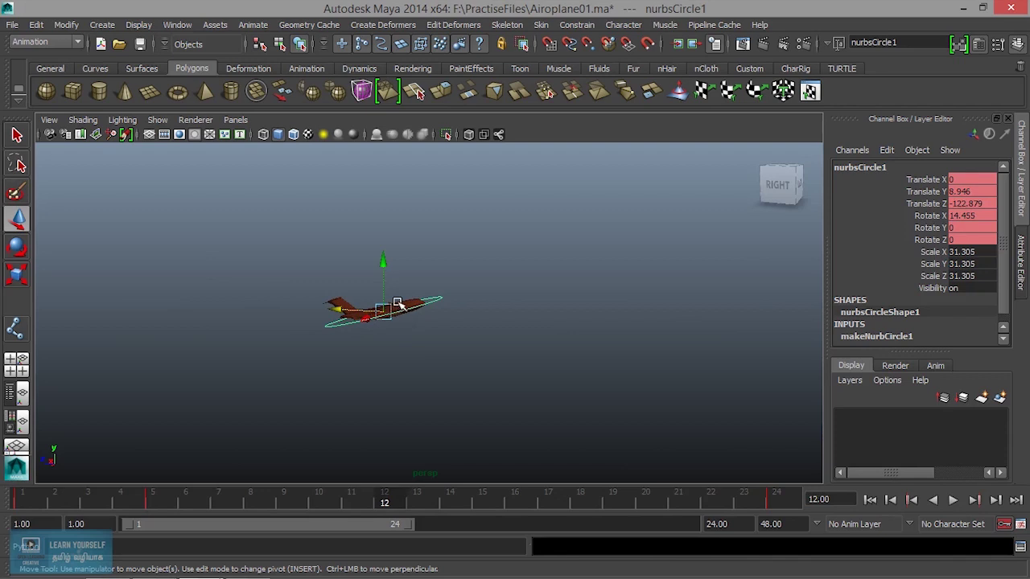
{"action": "left_click_drag", "start_coordinate": [383, 266], "coordinate": [384, 195]}
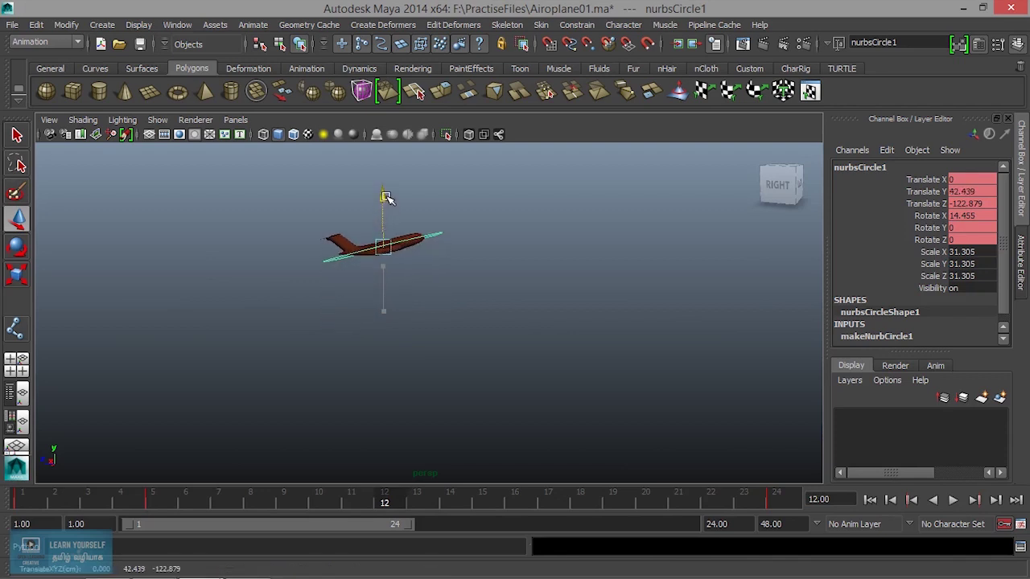
Step: Key the raised frame-12 pose (Translate Y 43.959), replay from the start, and scrub to frame 17
{"action": "key", "text": "s"}
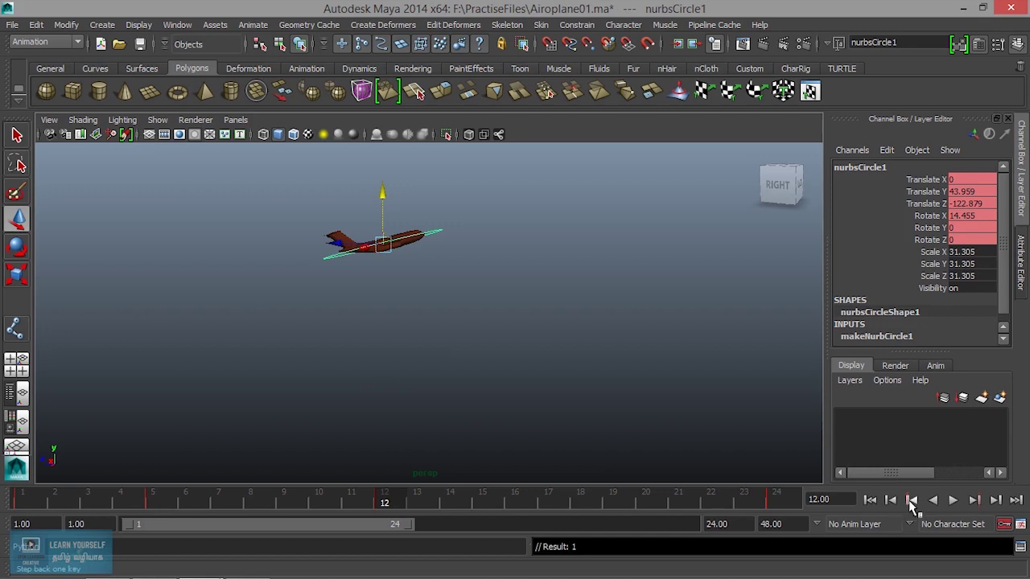
{"action": "left_click", "coordinate": [879, 501]}
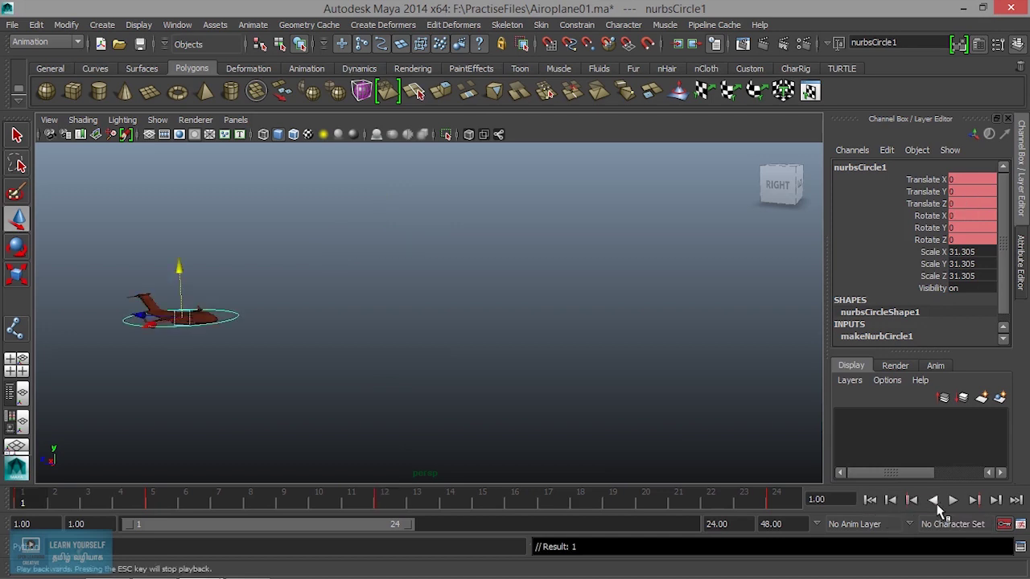
{"action": "left_click", "coordinate": [952, 500]}
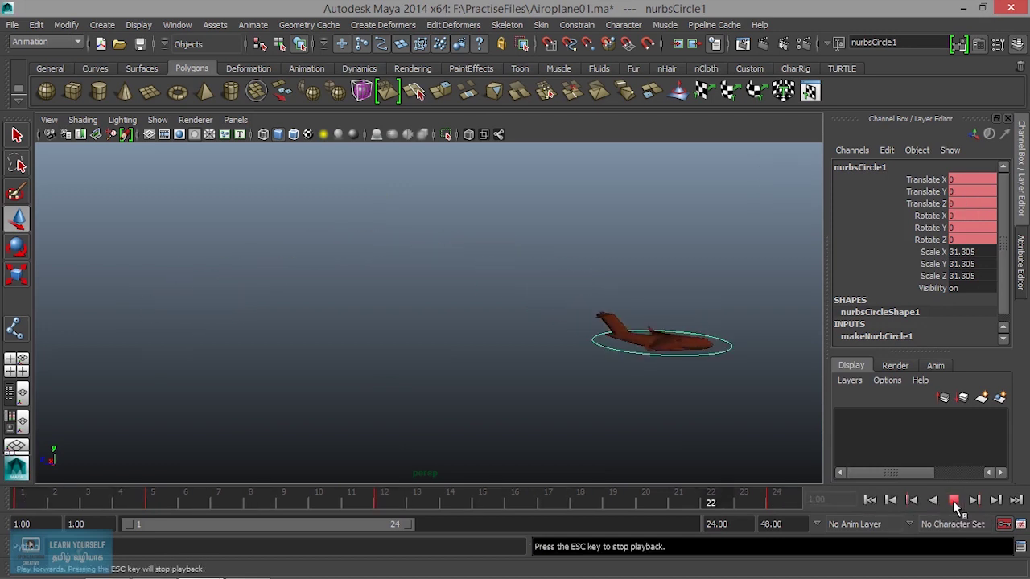
{"action": "left_click", "coordinate": [954, 499]}
{"action": "left_click_drag", "start_coordinate": [473, 503], "coordinate": [548, 504]}
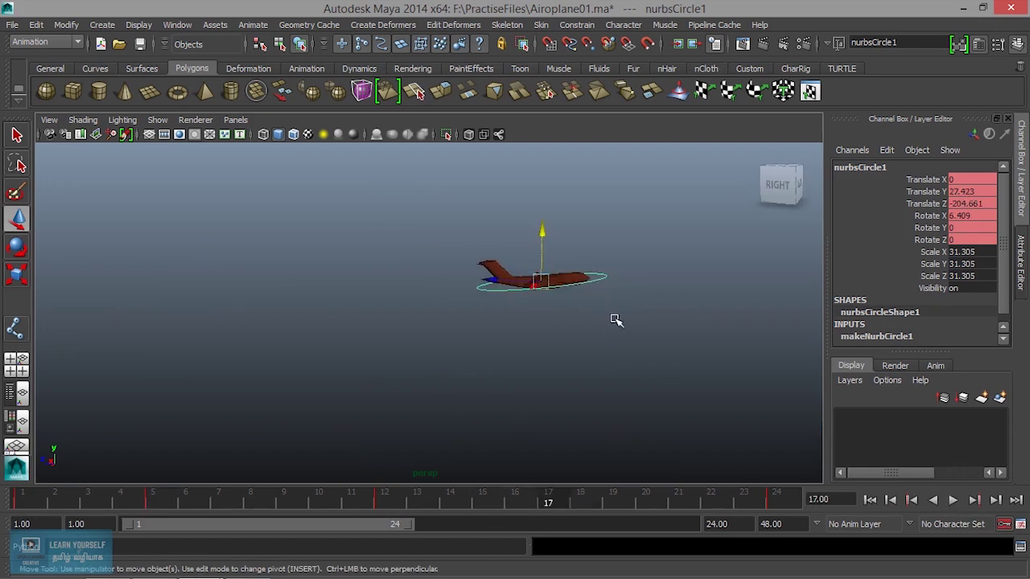
Step: Tilt the airplane nose-down to Rotate X -11.932 at frame 17 and play from the start
{"action": "left_click", "coordinate": [16, 246]}
{"action": "left_click_drag", "start_coordinate": [581, 226], "coordinate": [594, 244]}
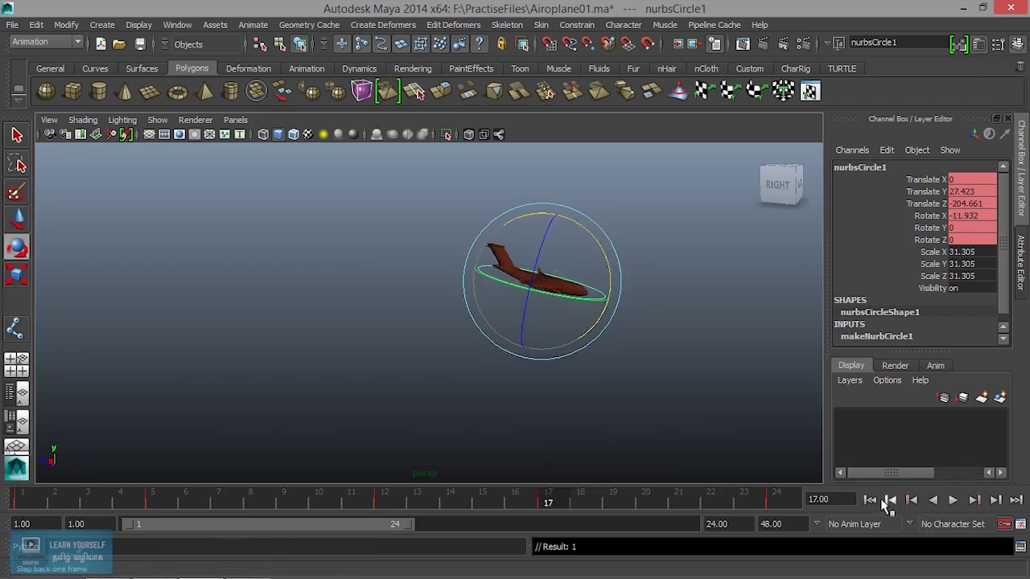
{"action": "left_click", "coordinate": [869, 499]}
{"action": "left_click", "coordinate": [953, 500]}
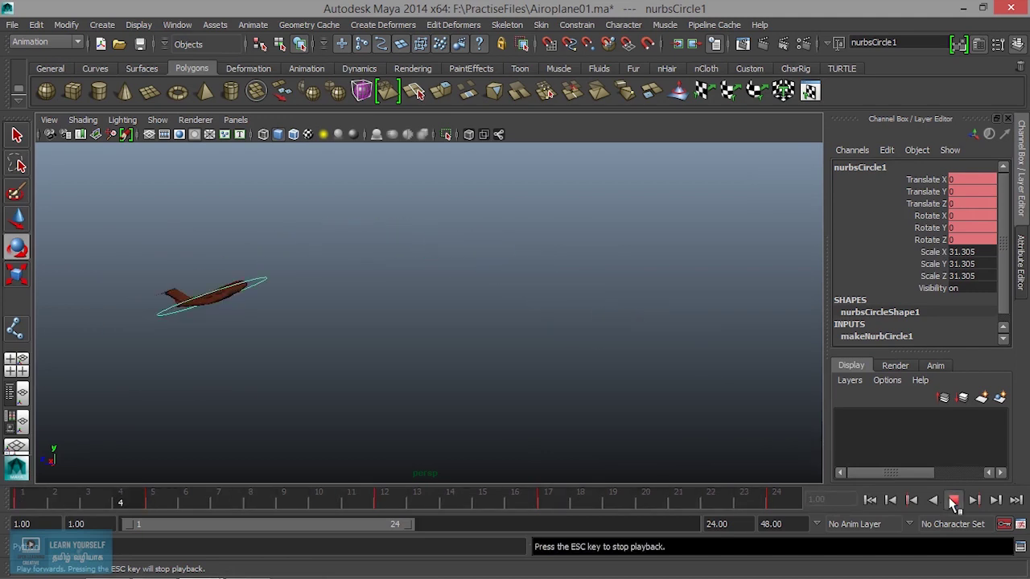
Step: At frame 21, level the airplane to Rotate X -0.567
{"action": "mouse_move", "coordinate": [676, 504]}
{"action": "left_mouse_down"}
{"action": "mouse_move", "coordinate": [747, 505]}
{"action": "mouse_move", "coordinate": [616, 506]}
{"action": "mouse_move", "coordinate": [689, 502]}
{"action": "left_mouse_up"}
{"action": "key", "text": "e"}
{"action": "left_click", "coordinate": [693, 288]}
{"action": "left_click_drag", "start_coordinate": [693, 286], "coordinate": [690, 284]}
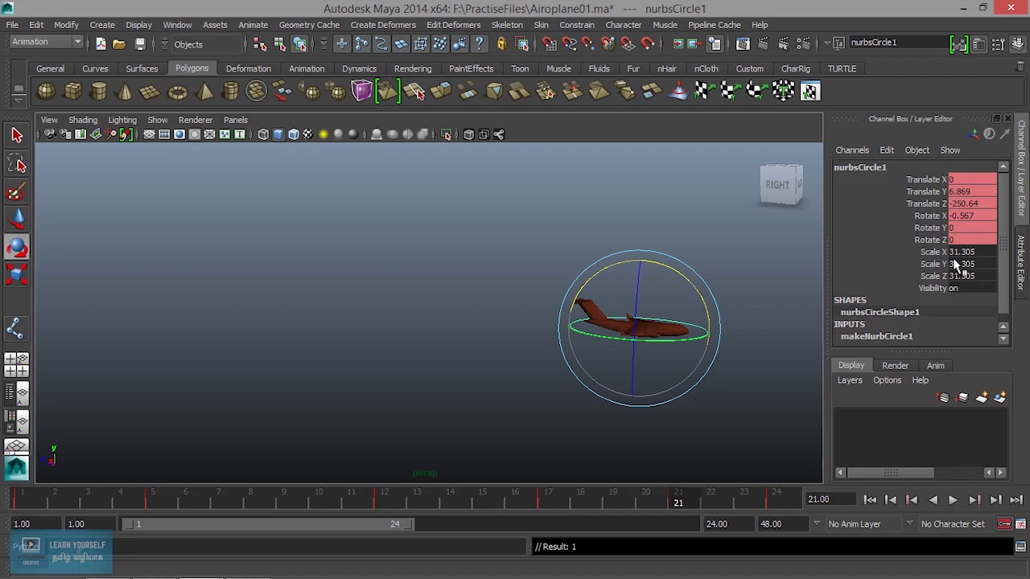
{"action": "left_click", "coordinate": [871, 500]}
{"action": "left_click", "coordinate": [953, 500]}
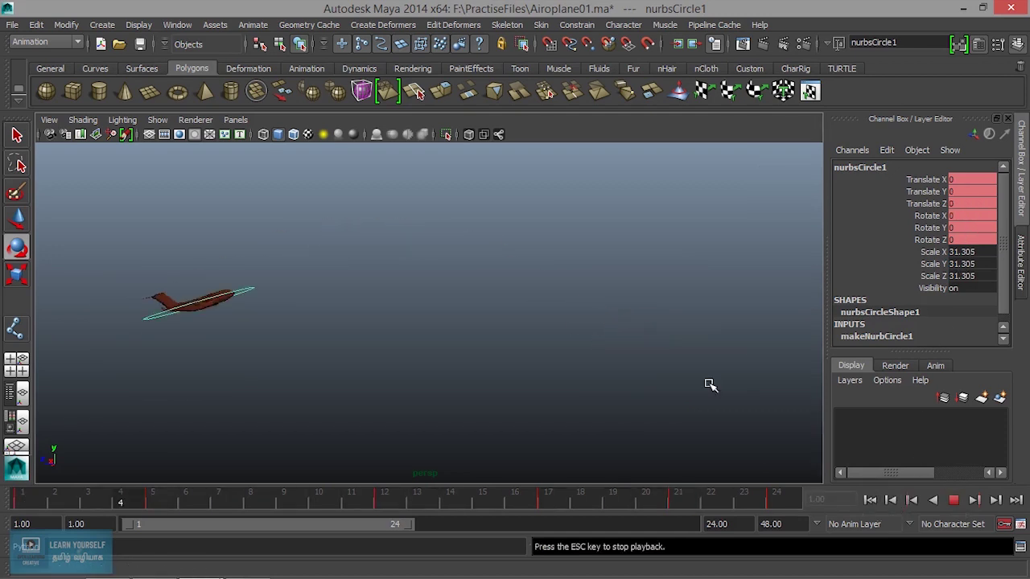
{"action": "mouse_move", "coordinate": [713, 386]}
{"action": "left_mouse_down", "text": "alt"}
{"action": "mouse_move", "coordinate": [404, 303]}
{"action": "mouse_move", "coordinate": [375, 329]}
{"action": "left_mouse_up", "text": "alt"}
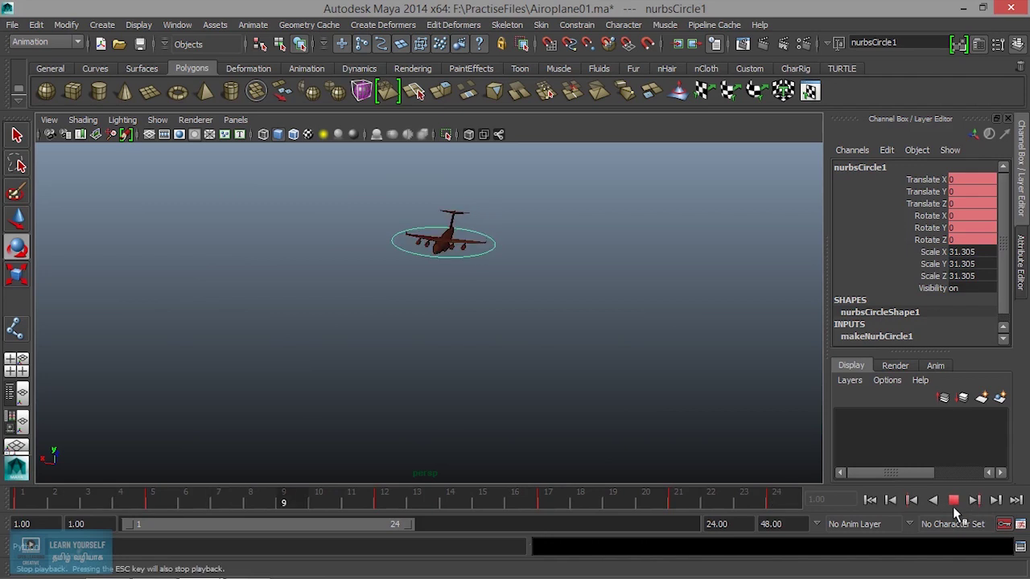
{"action": "left_click", "coordinate": [953, 500]}
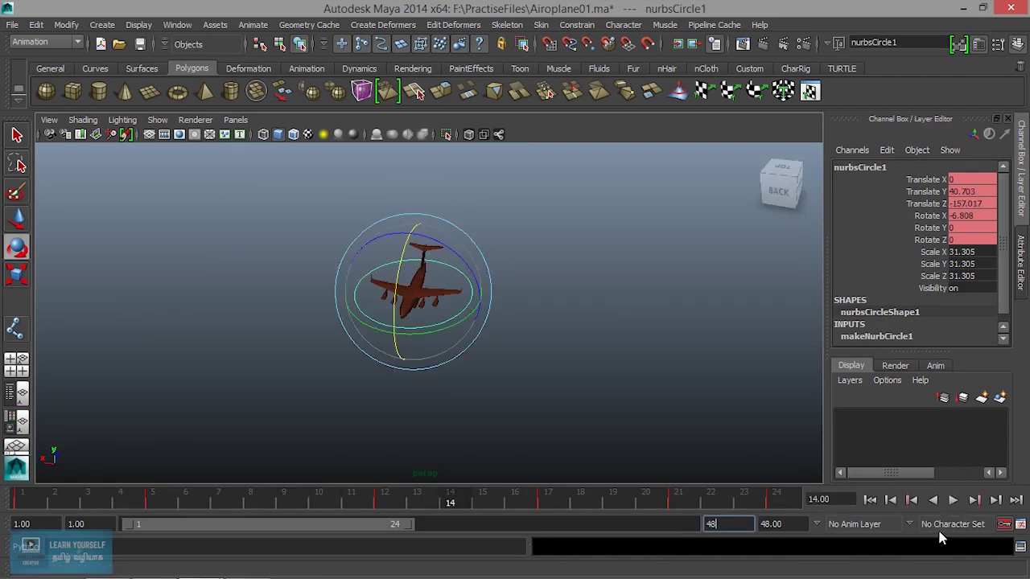
Step: Set the end time to 48, select keys 2–29, and stretch them so the flight ends near frame 27
{"action": "key", "text": "Return"}
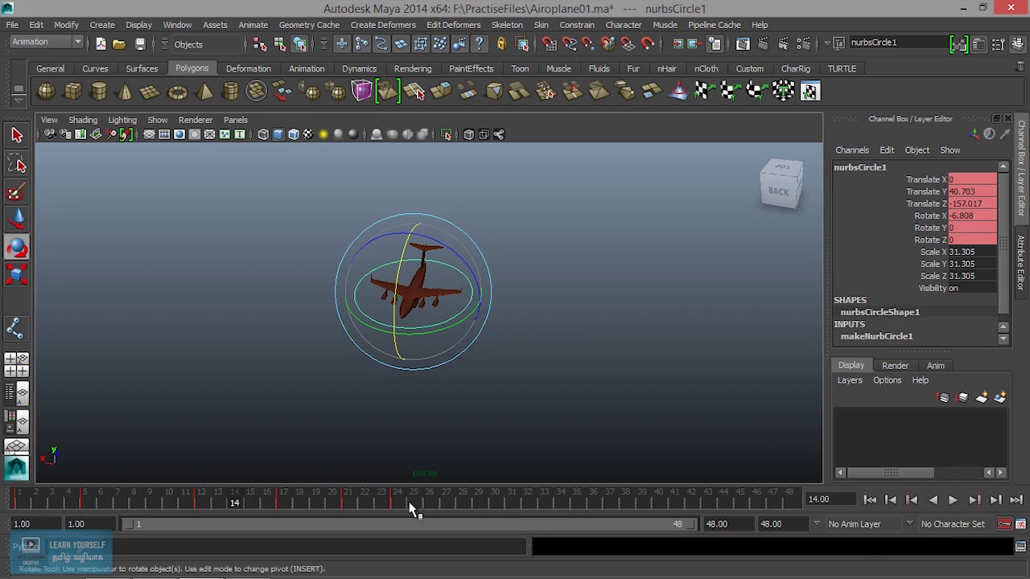
{"action": "left_click_drag", "start_coordinate": [413, 505], "coordinate": [138, 502]}
{"action": "left_click_drag", "start_coordinate": [463, 505], "coordinate": [44, 519], "text": "shift"}
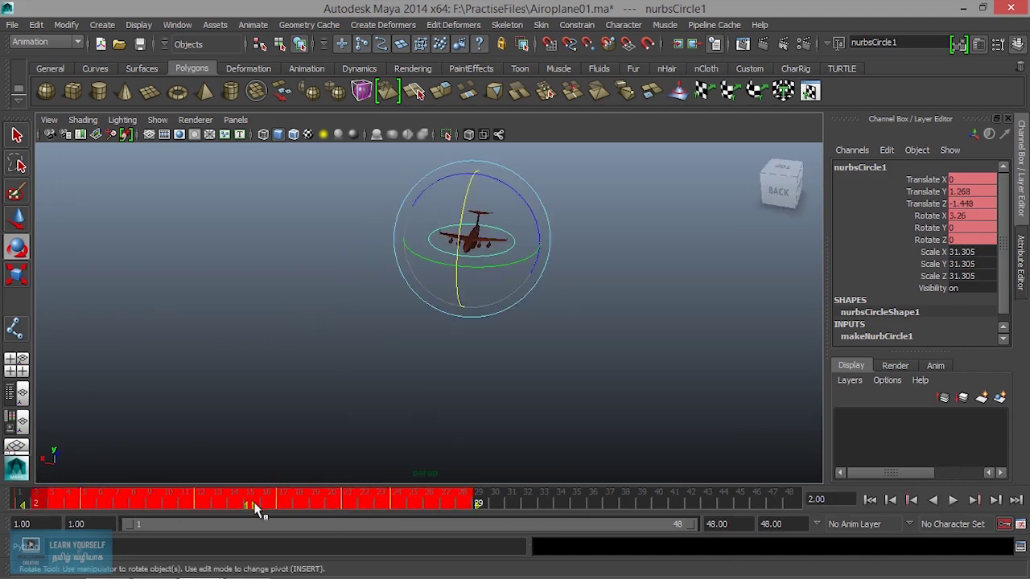
{"action": "left_click", "coordinate": [477, 505]}
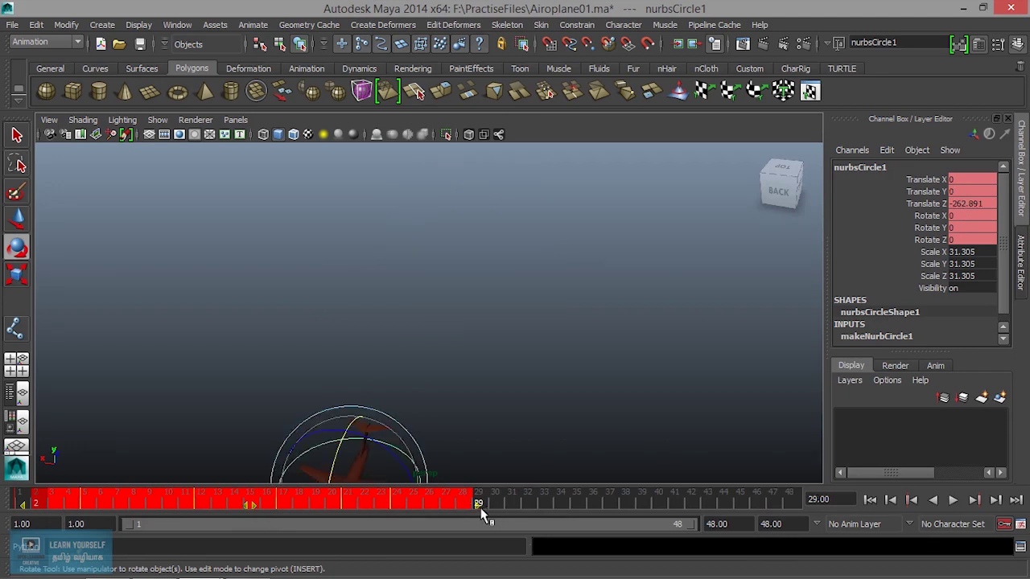
{"action": "left_click_drag", "start_coordinate": [476, 505], "coordinate": [509, 505], "text": "shift"}
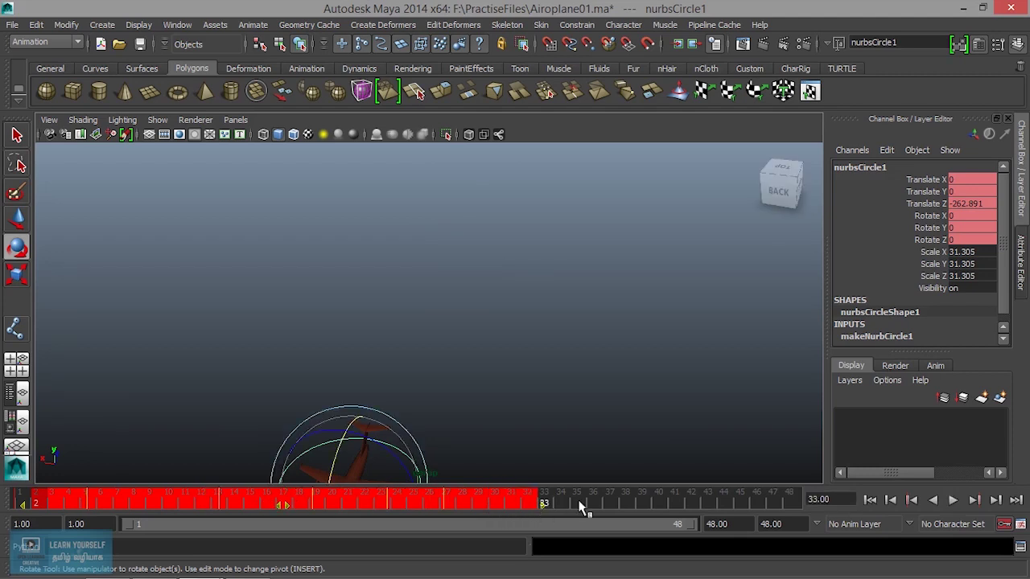
{"action": "left_click", "coordinate": [593, 505]}
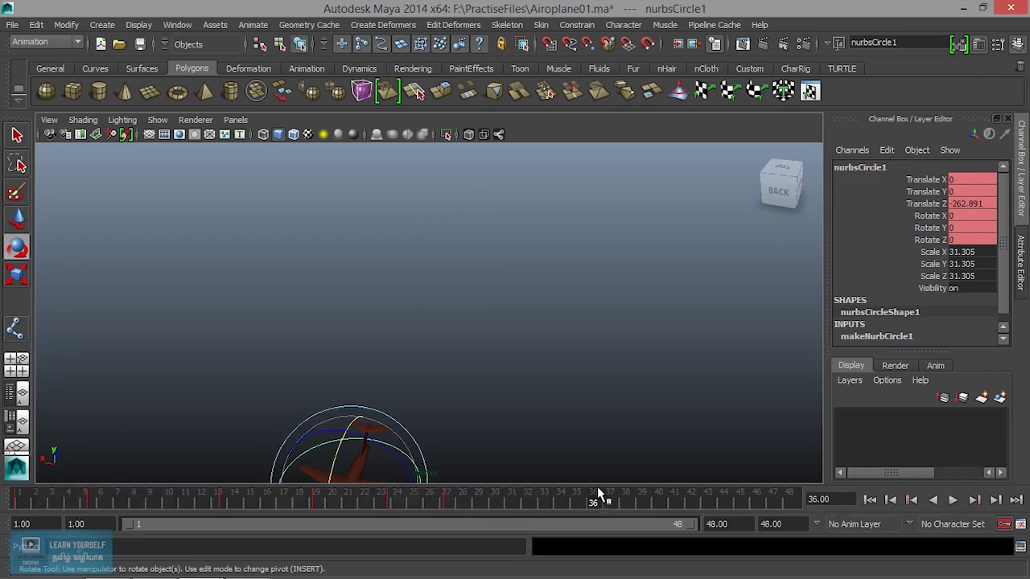
Step: Play back the stretched flight, viewing the airplane edge-on
{"action": "left_click", "coordinate": [954, 500]}
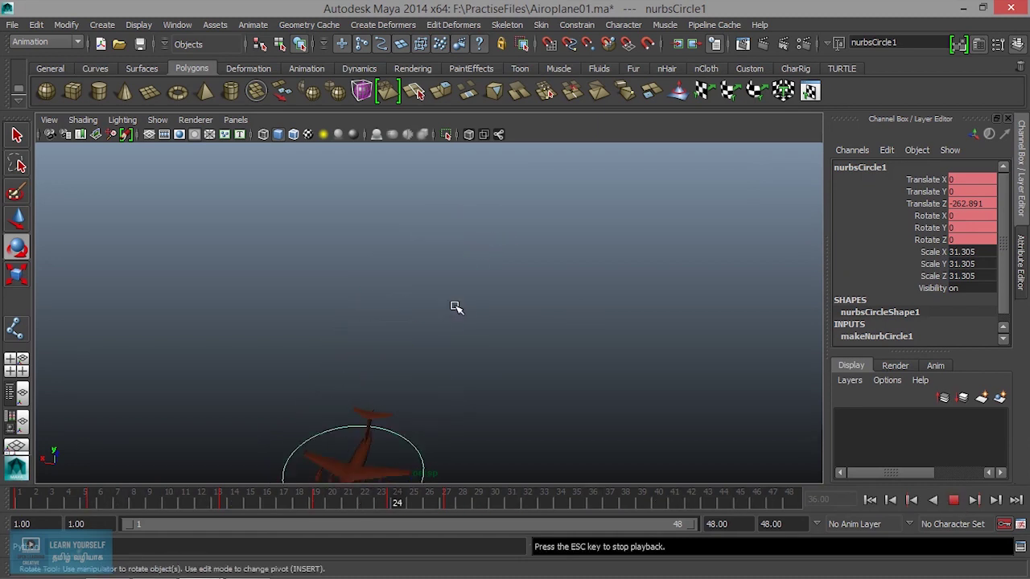
{"action": "left_click_drag", "start_coordinate": [456, 308], "coordinate": [454, 317], "text": "alt"}
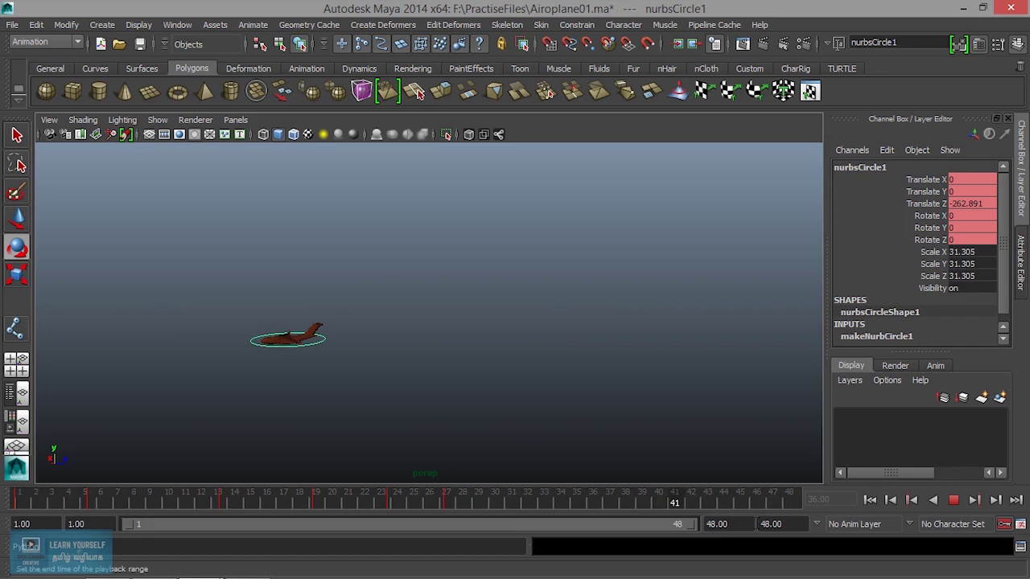
{"action": "left_click", "coordinate": [953, 499]}
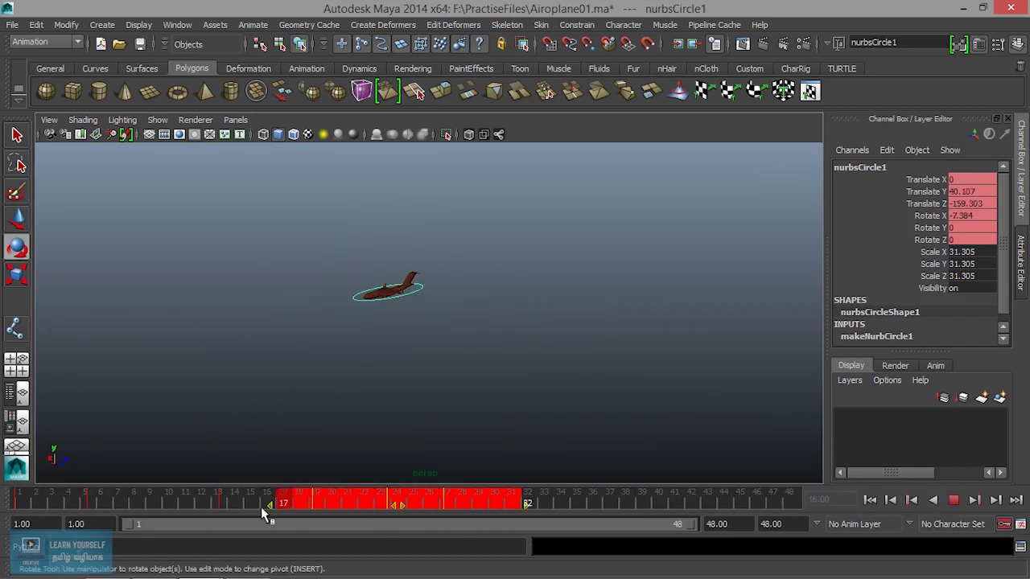
Step: Select the keys from frames 1–32 and slide them later so the flight runs frames 10 to about 36
{"action": "left_click_drag", "start_coordinate": [507, 507], "coordinate": [16, 506], "text": "shift"}
{"action": "mouse_move", "coordinate": [159, 504]}
{"action": "left_mouse_down"}
{"action": "mouse_move", "coordinate": [518, 505]}
{"action": "mouse_move", "coordinate": [16, 506]}
{"action": "left_mouse_up"}
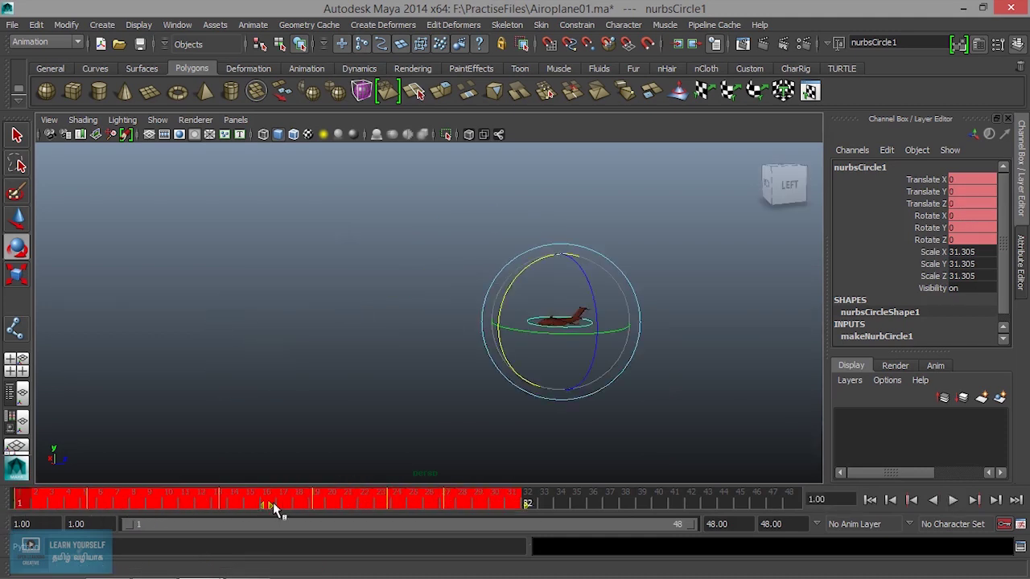
{"action": "key", "text": "alt+v"}
{"action": "mouse_move", "coordinate": [271, 508]}
{"action": "left_mouse_down"}
{"action": "mouse_move", "coordinate": [374, 508]}
{"action": "mouse_move", "coordinate": [338, 519]}
{"action": "mouse_move", "coordinate": [411, 524]}
{"action": "left_mouse_up"}
{"action": "key", "text": "alt+v"}
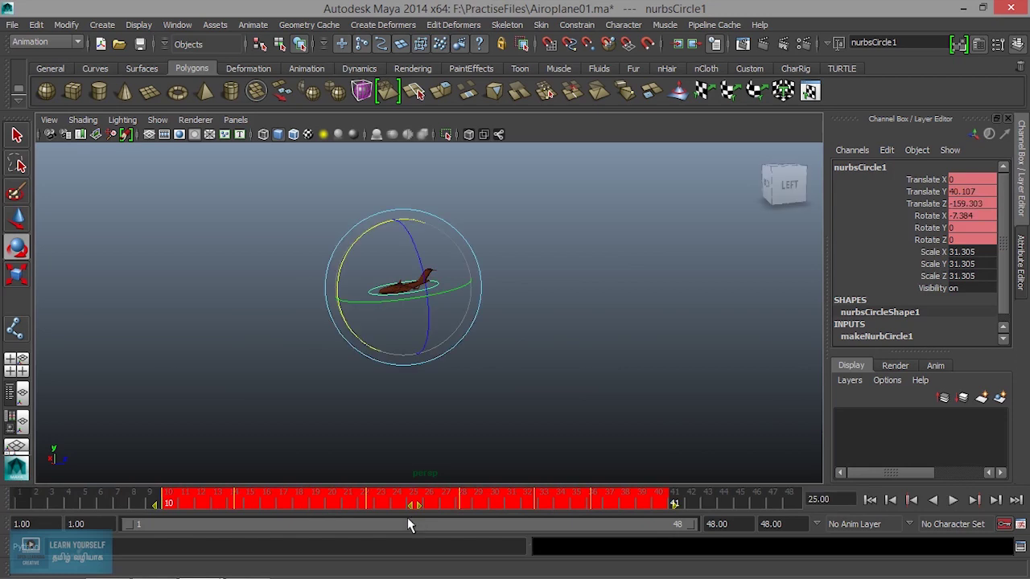
{"action": "left_click", "coordinate": [23, 514]}
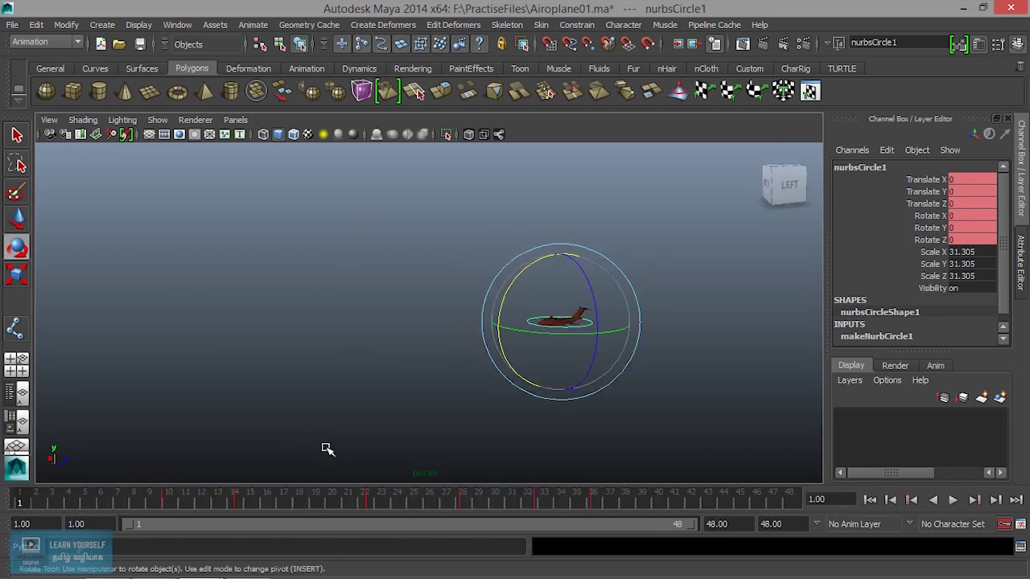
Step: At frame 1, move the circle control back along Z to Translate Z 147.793
{"action": "mouse_move", "coordinate": [323, 449]}
{"action": "left_mouse_down", "text": "alt"}
{"action": "mouse_move", "coordinate": [408, 395]}
{"action": "mouse_move", "coordinate": [657, 400]}
{"action": "left_mouse_up", "text": "alt"}
{"action": "key", "text": "w"}
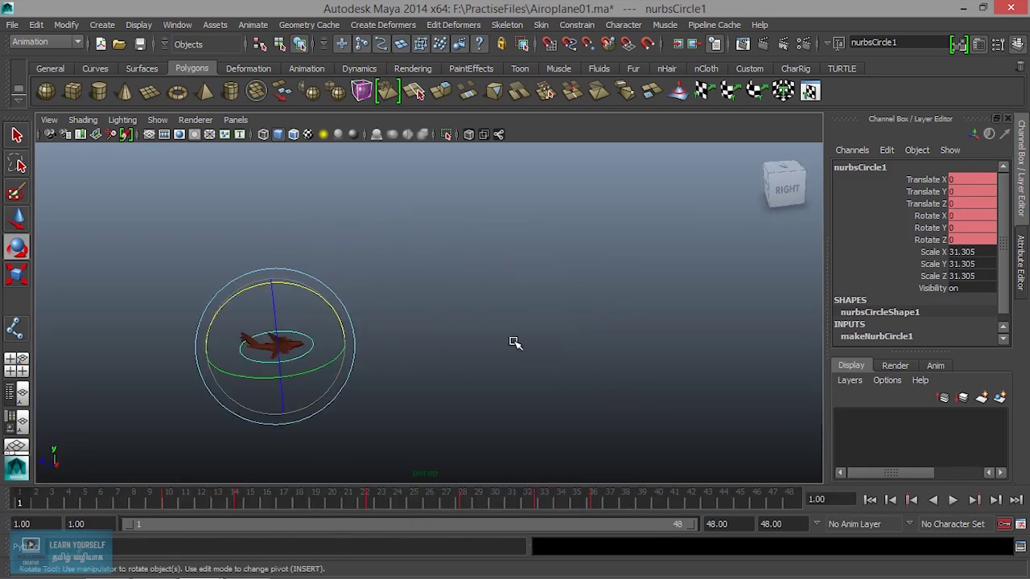
{"action": "left_click_drag", "start_coordinate": [229, 354], "coordinate": [36, 370]}
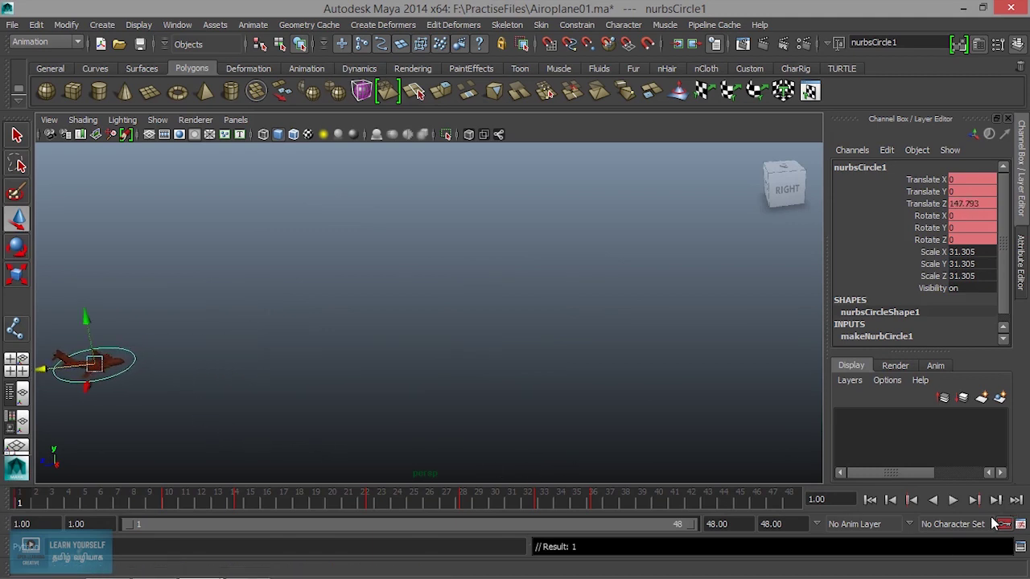
Step: Play and scrub the shifted flight, stopping at frame 8 with Translate Z 32.742
{"action": "left_click", "coordinate": [953, 500]}
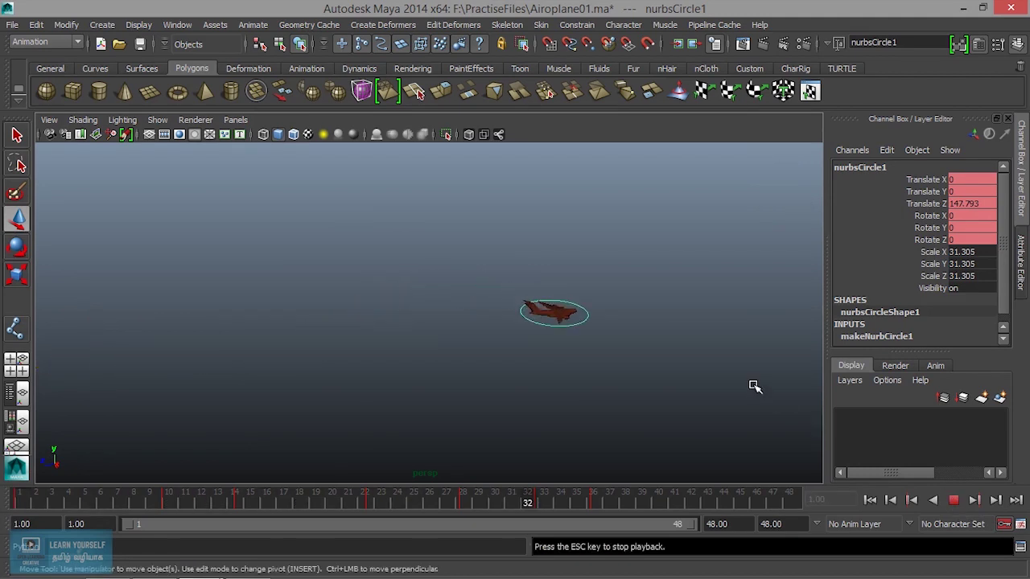
{"action": "left_click_drag", "start_coordinate": [646, 357], "coordinate": [324, 343], "text": "alt"}
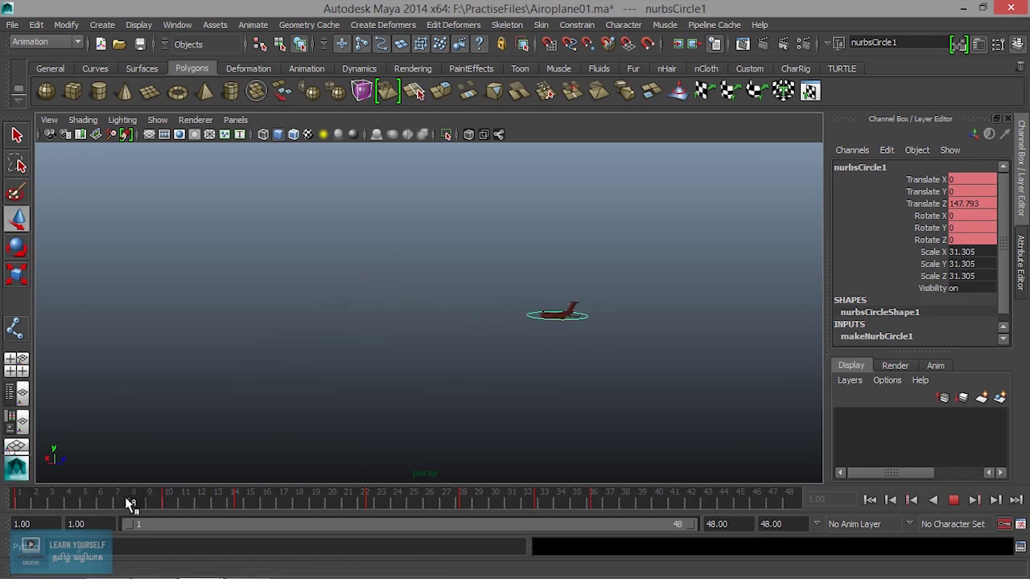
{"action": "left_click_drag", "start_coordinate": [113, 499], "coordinate": [203, 498]}
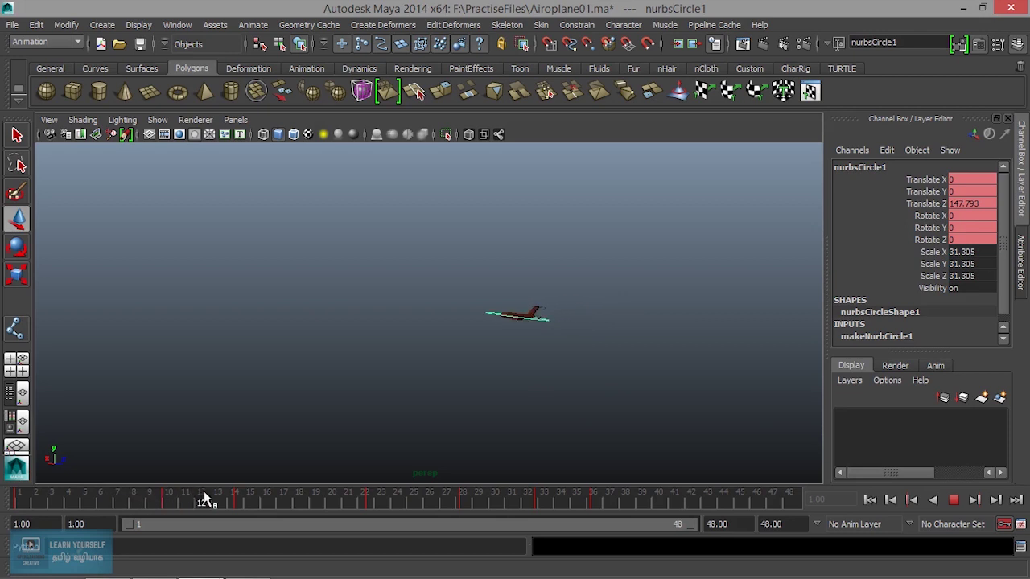
{"action": "left_click_drag", "start_coordinate": [183, 502], "coordinate": [161, 503]}
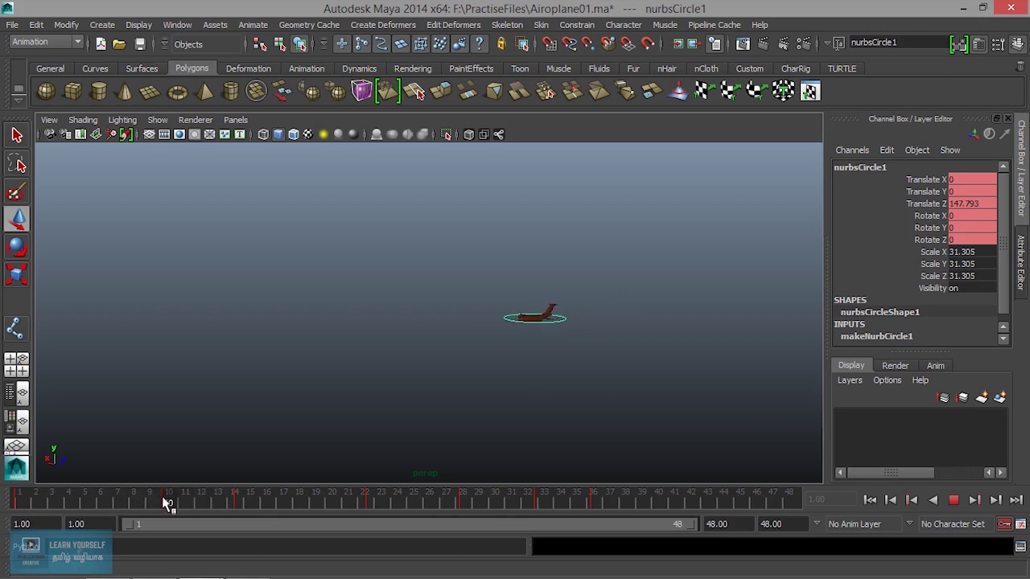
{"action": "left_click_drag", "start_coordinate": [167, 503], "coordinate": [151, 505]}
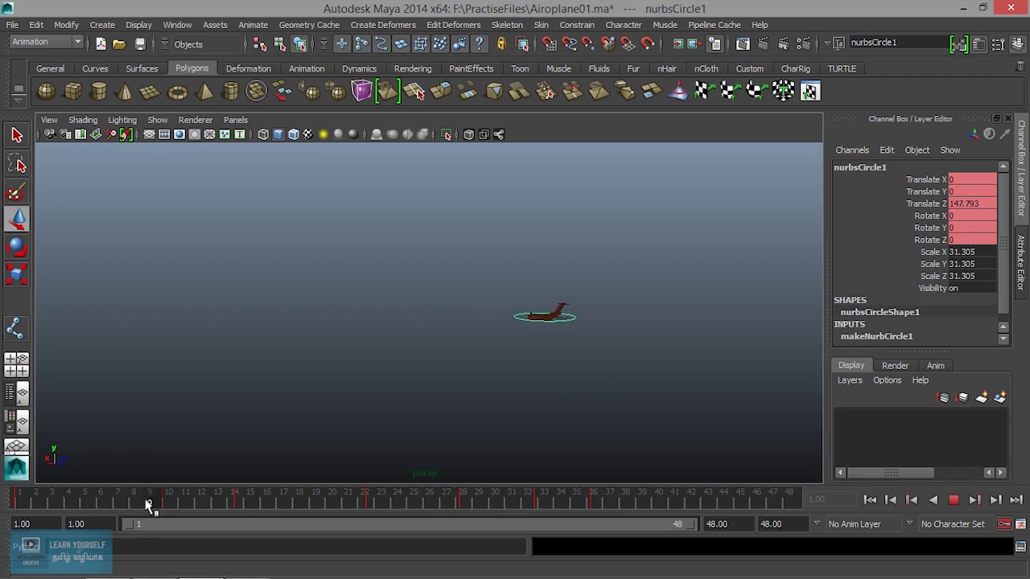
{"action": "key", "text": "alt+v"}
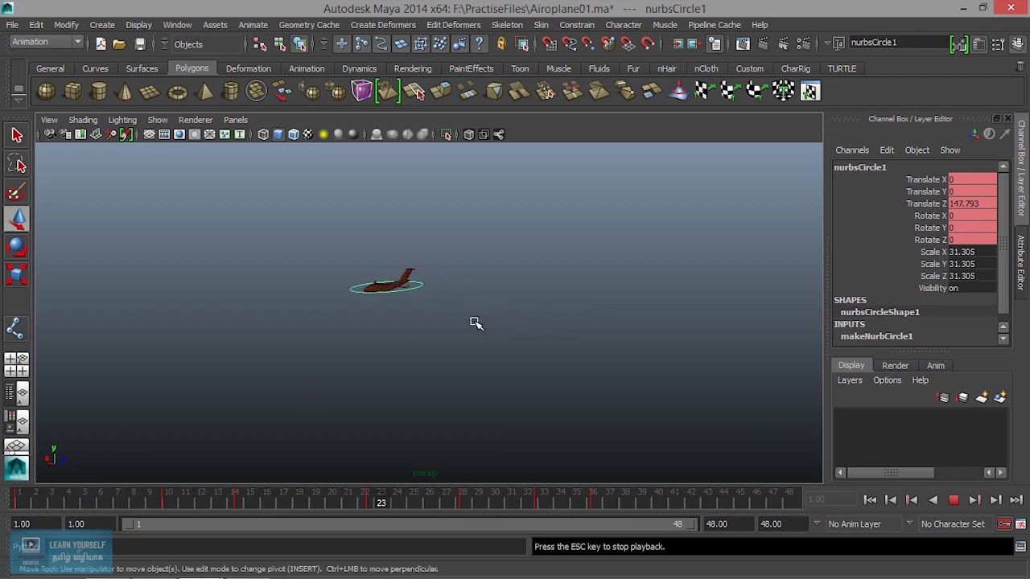
{"action": "left_click", "coordinate": [954, 500]}
{"action": "mouse_move", "coordinate": [613, 375]}
{"action": "left_mouse_down", "text": "alt"}
{"action": "mouse_move", "coordinate": [340, 365]}
{"action": "mouse_move", "coordinate": [388, 350]}
{"action": "mouse_move", "coordinate": [278, 457]}
{"action": "left_mouse_up", "text": "alt"}
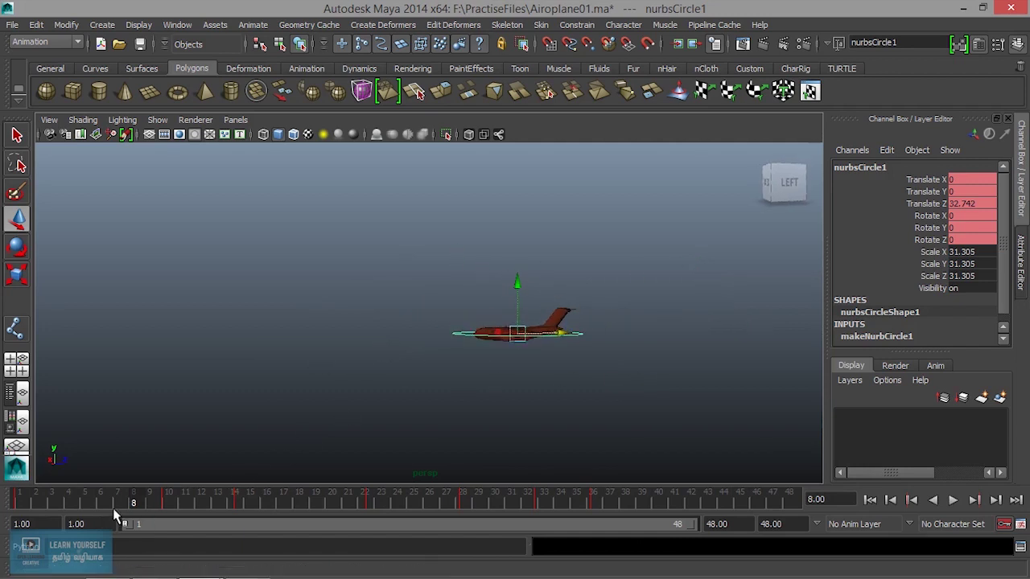
{"action": "mouse_move", "coordinate": [138, 505]}
{"action": "left_mouse_down"}
{"action": "mouse_move", "coordinate": [226, 503]}
{"action": "mouse_move", "coordinate": [168, 499]}
{"action": "left_mouse_up"}
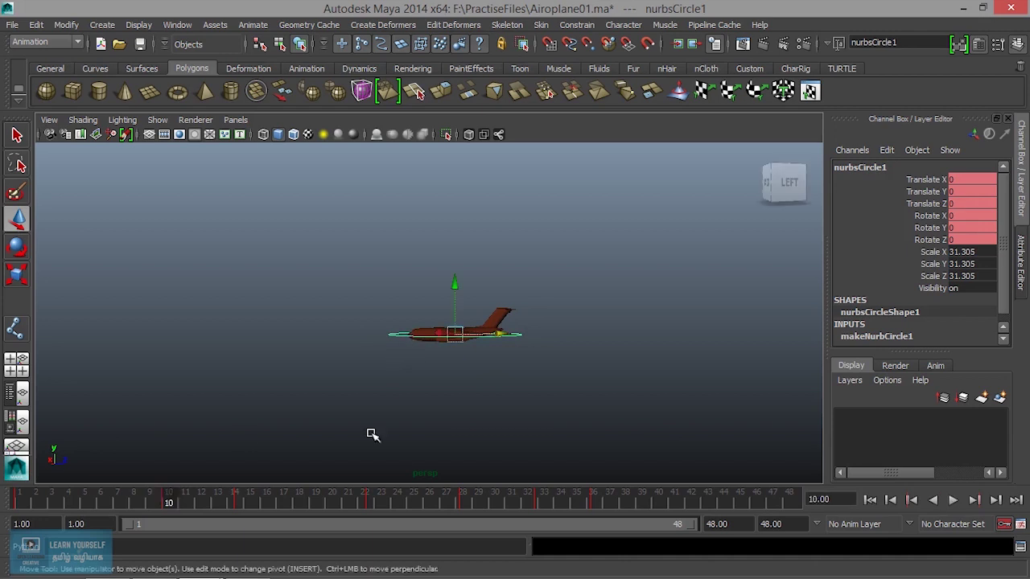
{"action": "left_click_drag", "start_coordinate": [172, 503], "coordinate": [241, 504]}
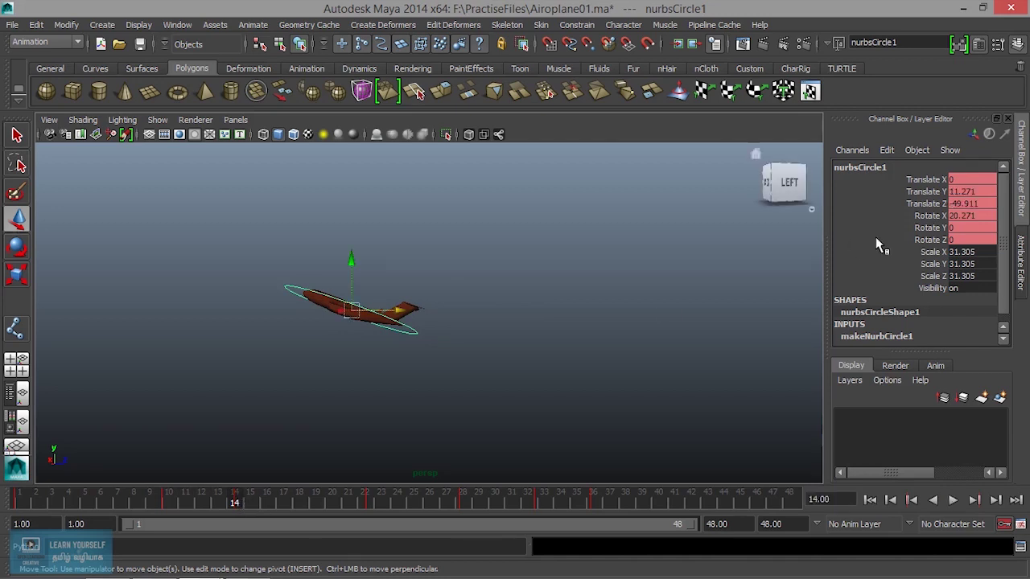
{"action": "left_click_drag", "start_coordinate": [239, 500], "coordinate": [171, 500]}
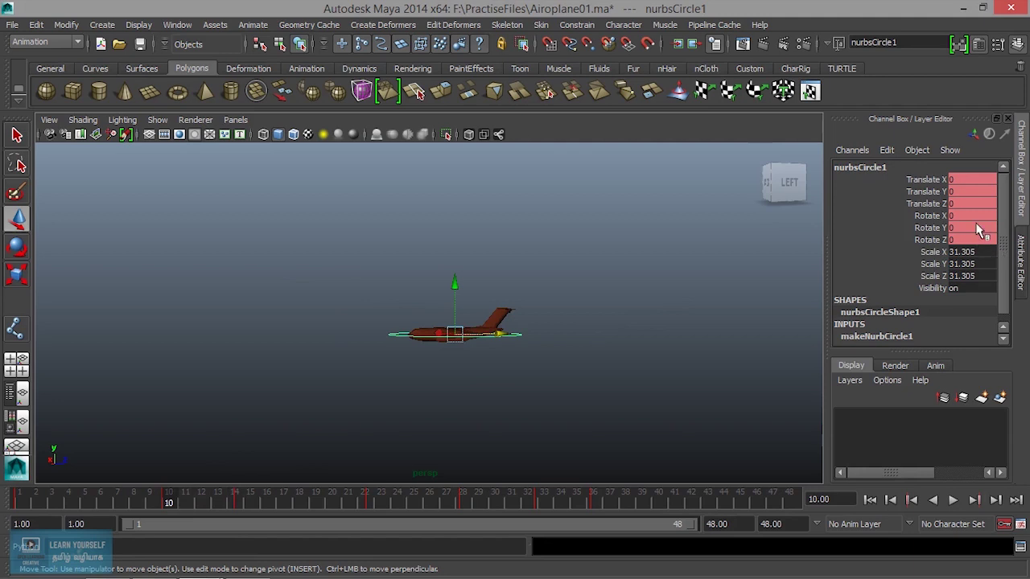
Step: Tilt the airplane's nose to Rotate X about 10.42 at frame 10
{"action": "key", "text": "e"}
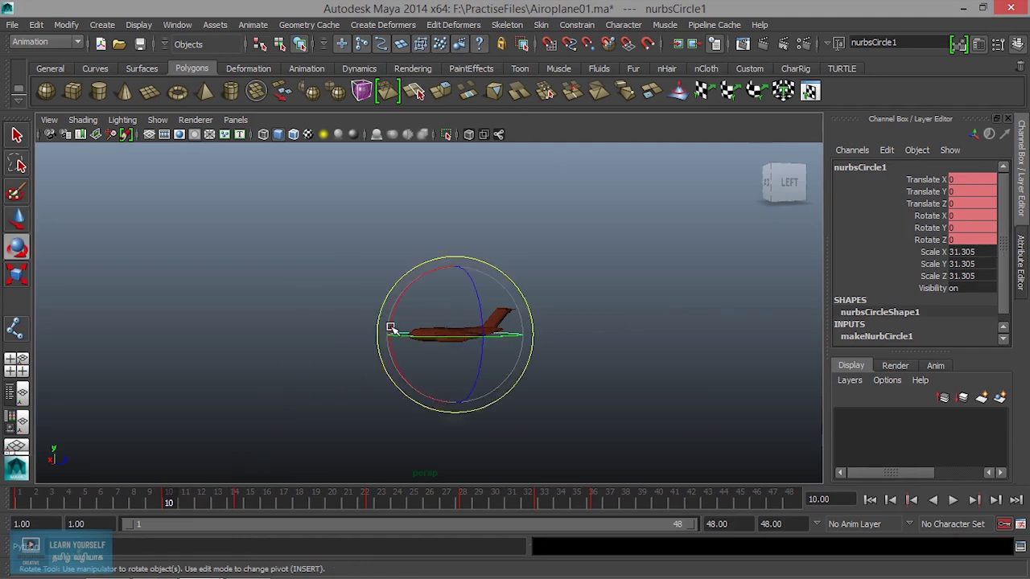
{"action": "left_click_drag", "start_coordinate": [394, 308], "coordinate": [395, 306]}
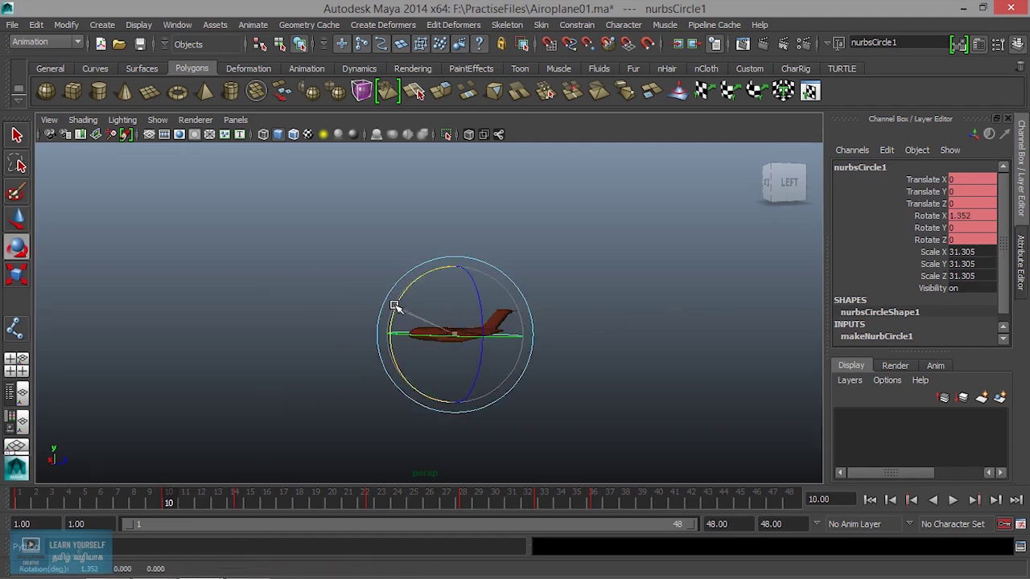
{"action": "left_click_drag", "start_coordinate": [389, 414], "coordinate": [442, 426], "text": "alt"}
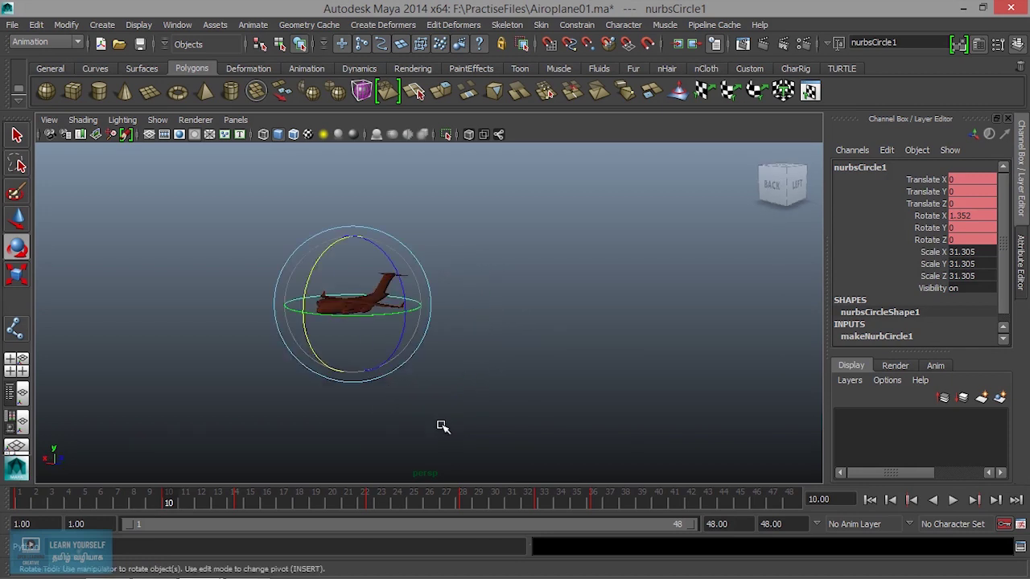
{"action": "key", "text": "ctrl+z"}
{"action": "left_click_drag", "start_coordinate": [316, 274], "coordinate": [319, 258]}
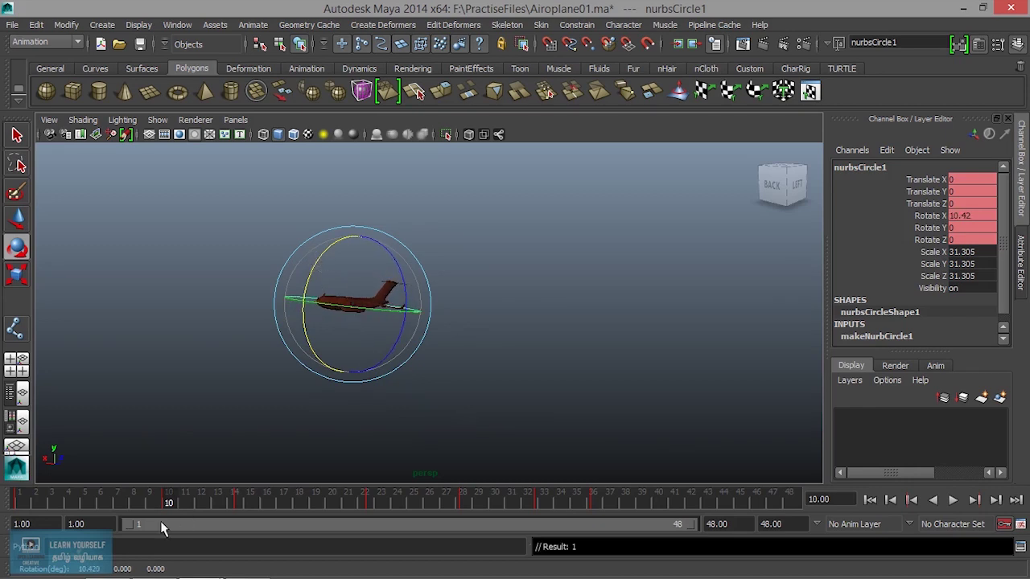
Step: Play back the tilt, then set Rotate X to 0 at frame 1
{"action": "key", "text": "alt+v"}
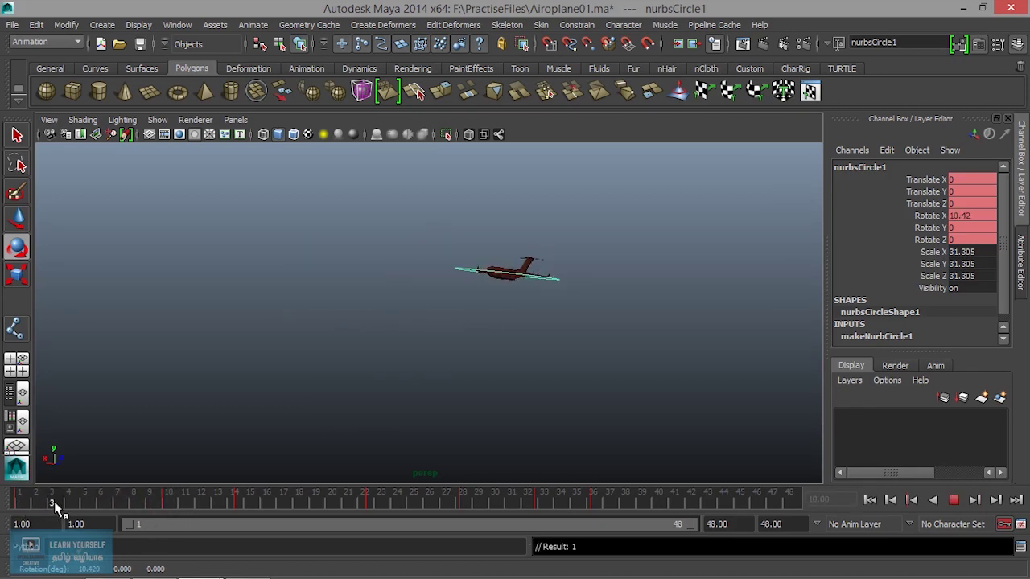
{"action": "key", "text": "alt+v"}
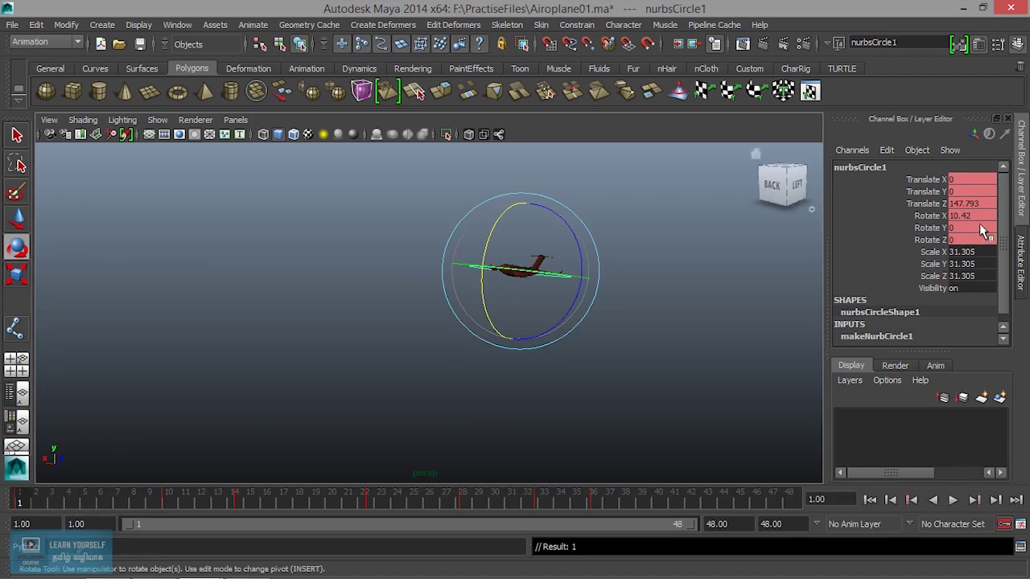
{"action": "type", "text": "0"}
{"action": "key", "text": "Return"}
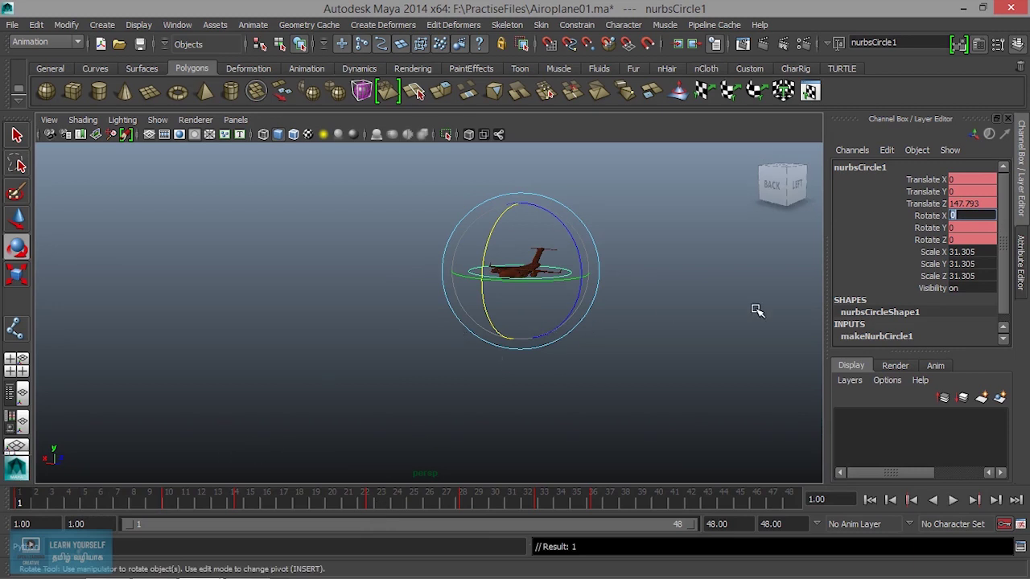
{"action": "left_click_drag", "start_coordinate": [508, 372], "coordinate": [297, 357], "text": "alt"}
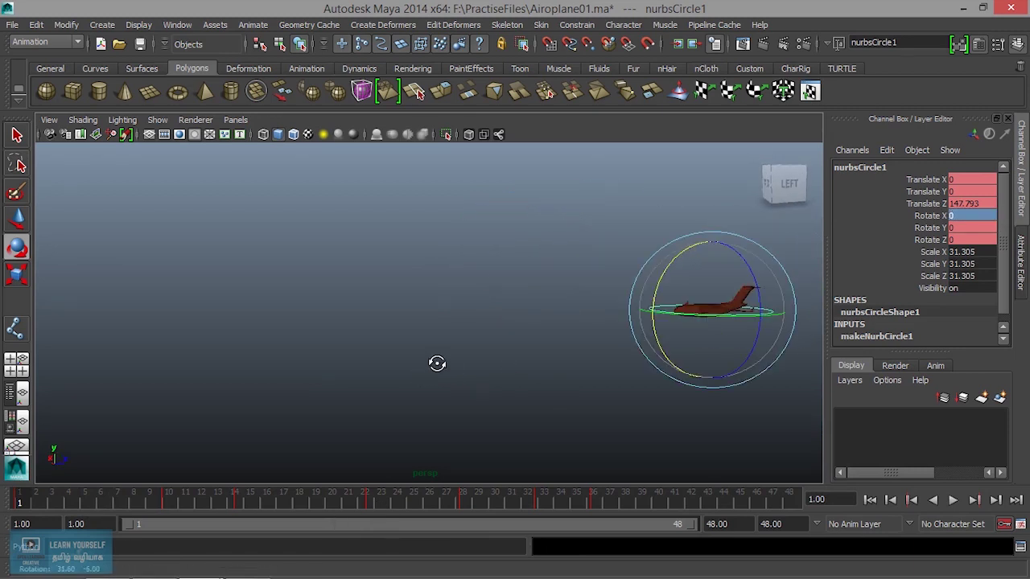
{"action": "mouse_move", "coordinate": [20, 505]}
{"action": "left_mouse_down"}
{"action": "mouse_move", "coordinate": [309, 498]}
{"action": "mouse_move", "coordinate": [209, 505]}
{"action": "left_mouse_up"}
{"action": "left_click_drag", "start_coordinate": [340, 378], "coordinate": [384, 411], "text": "alt"}
{"action": "scroll", "coordinate": [410, 404], "scroll_direction": "down", "scroll_amount": 3}
{"action": "scroll", "coordinate": [410, 405], "scroll_direction": "down", "scroll_amount": 2}
{"action": "key", "text": "q"}
{"action": "left_click", "coordinate": [613, 274]}
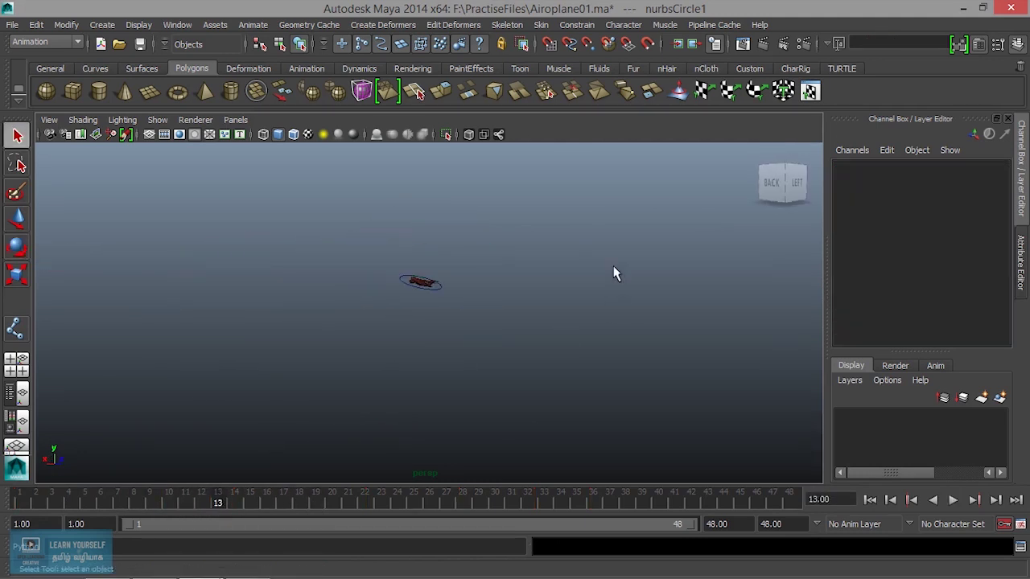
{"action": "left_click_drag", "start_coordinate": [534, 331], "coordinate": [443, 369], "text": "alt"}
{"action": "left_click", "coordinate": [448, 288]}
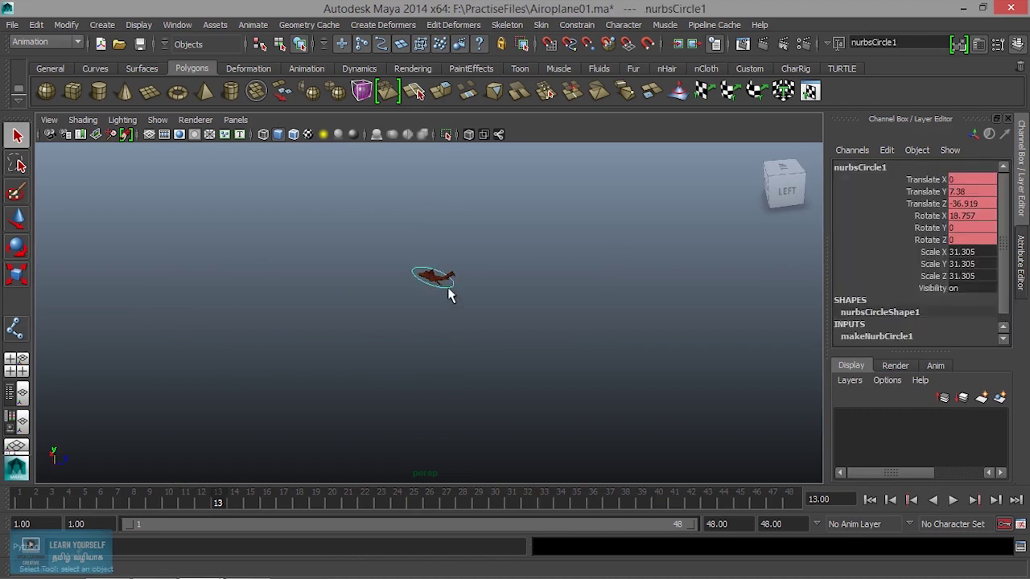
{"action": "left_click_drag", "start_coordinate": [443, 314], "coordinate": [450, 317], "text": "alt"}
{"action": "left_click", "coordinate": [519, 333]}
{"action": "mouse_move", "coordinate": [403, 344]}
{"action": "left_mouse_down", "text": "alt"}
{"action": "mouse_move", "coordinate": [507, 349]}
{"action": "mouse_move", "coordinate": [354, 333]}
{"action": "mouse_move", "coordinate": [349, 354]}
{"action": "left_mouse_up", "text": "alt"}
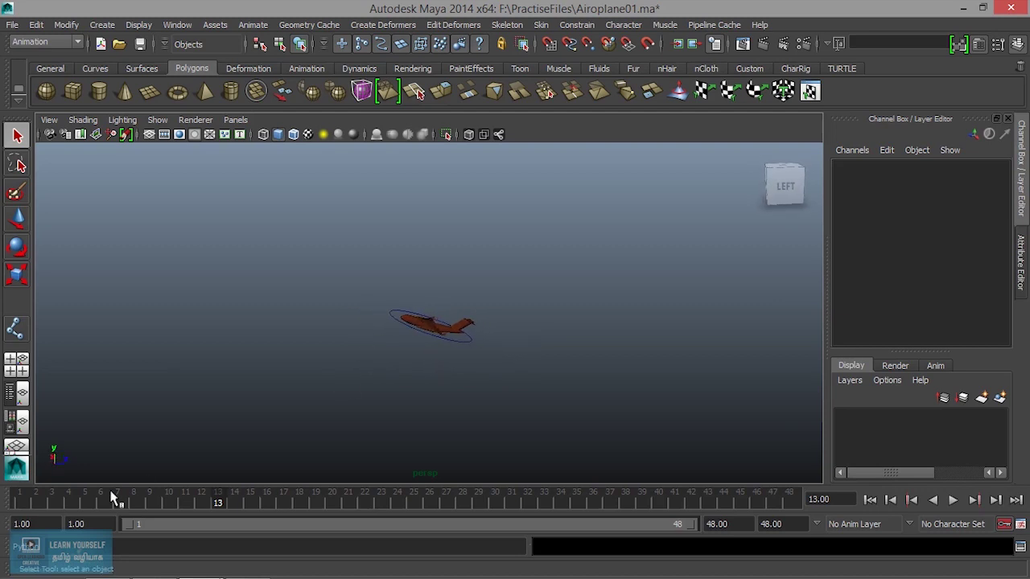
{"action": "left_click", "coordinate": [24, 507]}
{"action": "key", "text": "alt+v"}
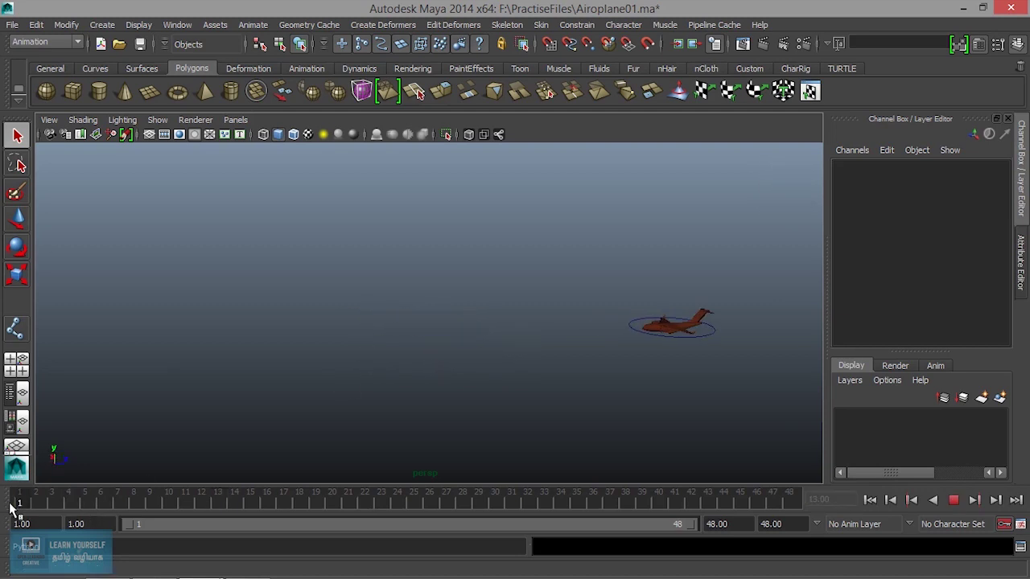
{"action": "mouse_move", "coordinate": [203, 504]}
{"action": "left_mouse_down"}
{"action": "mouse_move", "coordinate": [599, 501]}
{"action": "mouse_move", "coordinate": [490, 506]}
{"action": "left_mouse_up"}
{"action": "left_click", "coordinate": [363, 505]}
{"action": "mouse_move", "coordinate": [364, 509]}
{"action": "left_mouse_down"}
{"action": "mouse_move", "coordinate": [338, 506]}
{"action": "mouse_move", "coordinate": [462, 513]}
{"action": "mouse_move", "coordinate": [344, 513]}
{"action": "mouse_move", "coordinate": [379, 527]}
{"action": "left_mouse_up"}
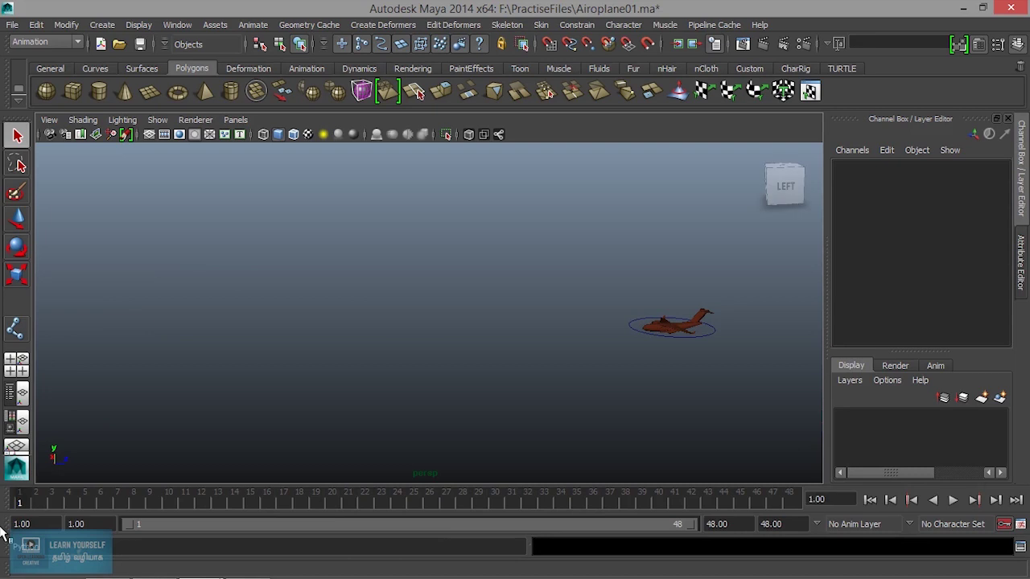